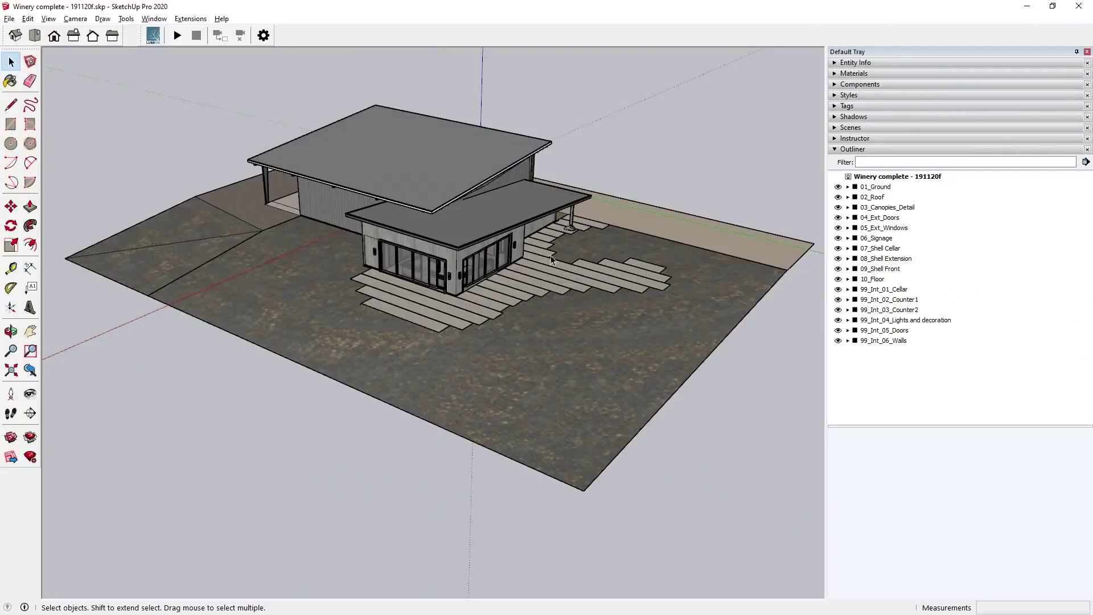
- Hide the groups 01_Ground, 02_Roof, 03_Canopies_Detail, 07_Shell Cellar, 08_Shell Extension and 09_Shell Front
left_click(839, 188)
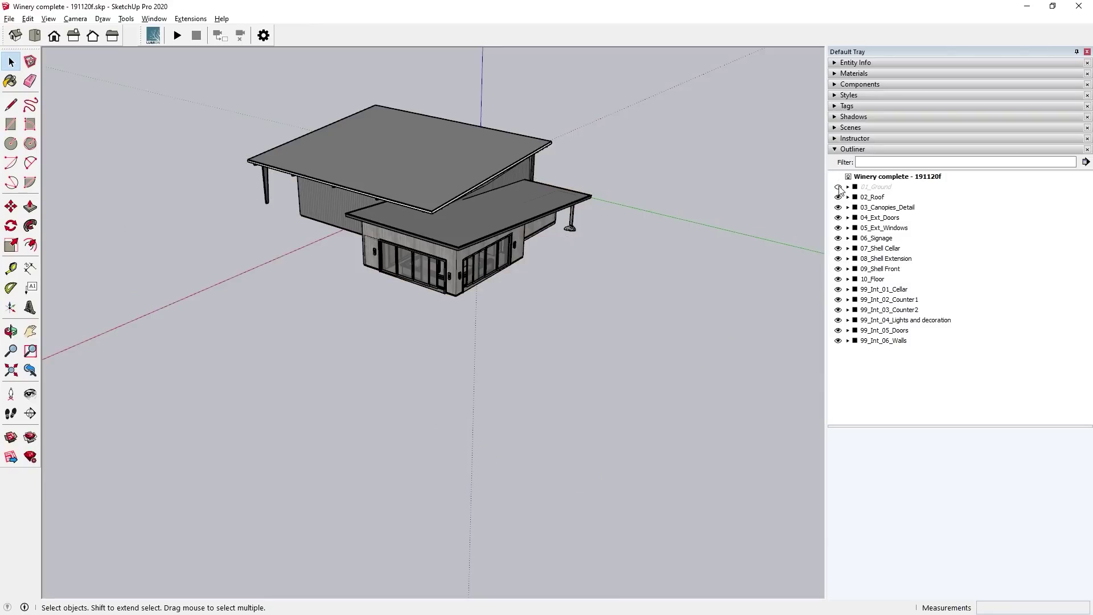
left_click(838, 197)
left_click(838, 208)
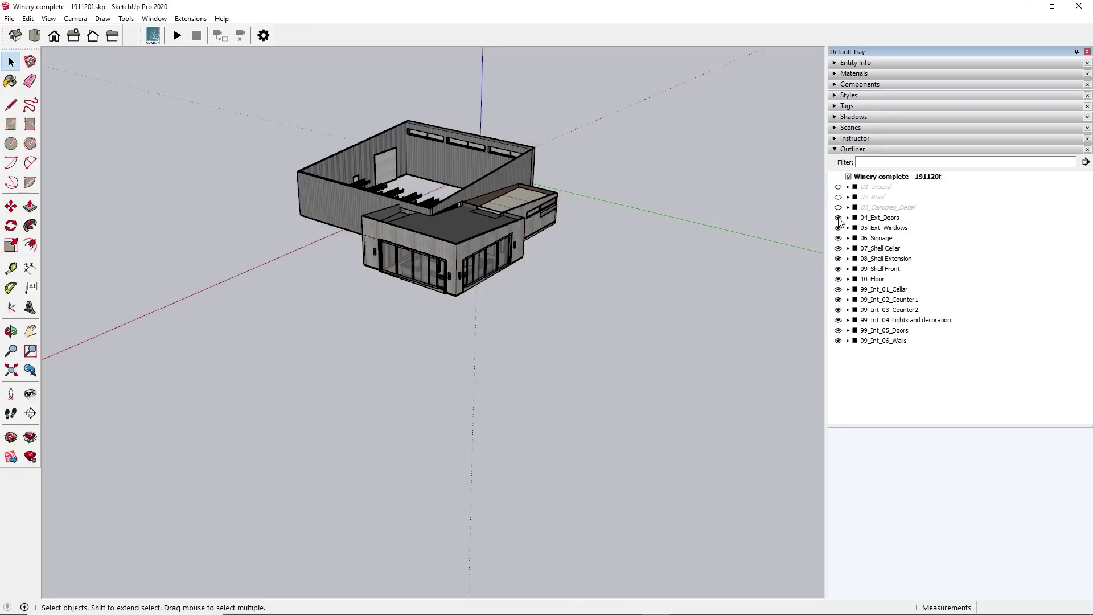
left_click(838, 249)
left_click(839, 259)
left_click(838, 269)
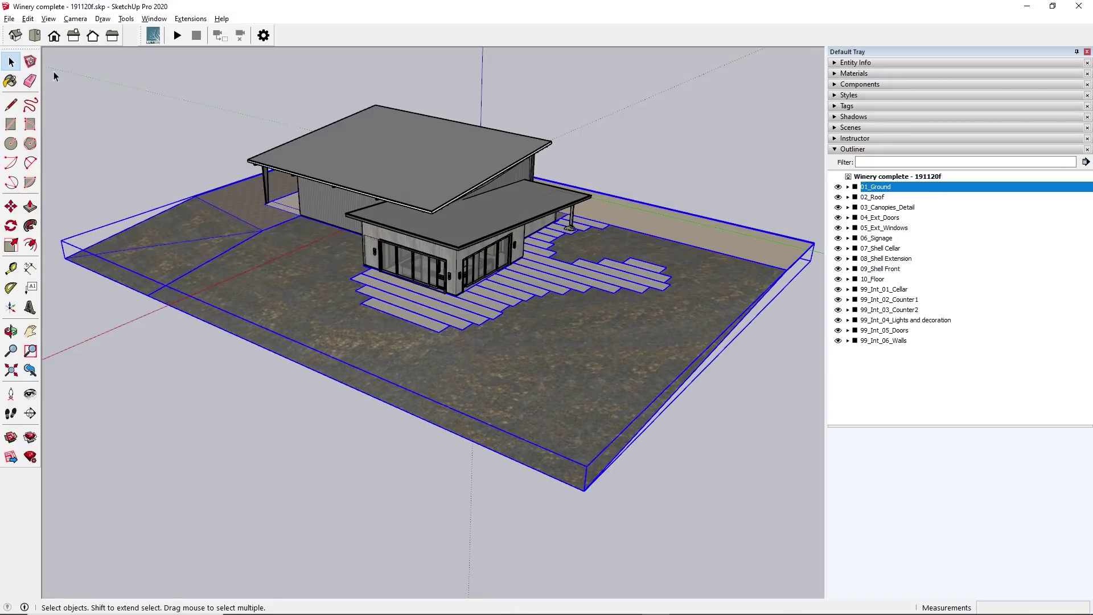
- Export only the selected ground group as a COLLADA file named 01_Ground in the Winery project folder
left_click(12, 20)
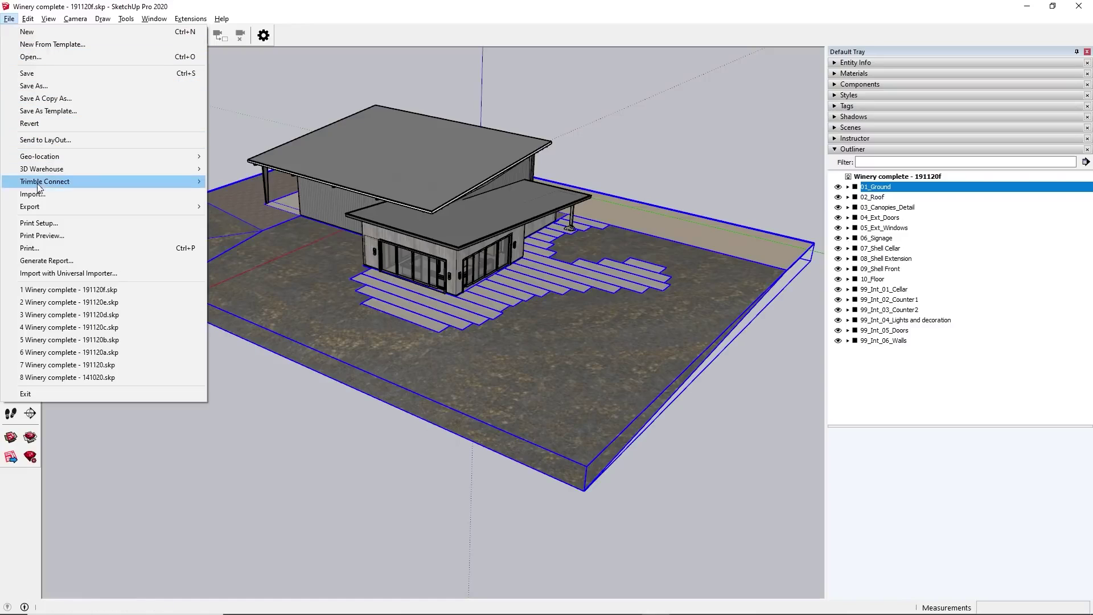
mouse_move(43, 207)
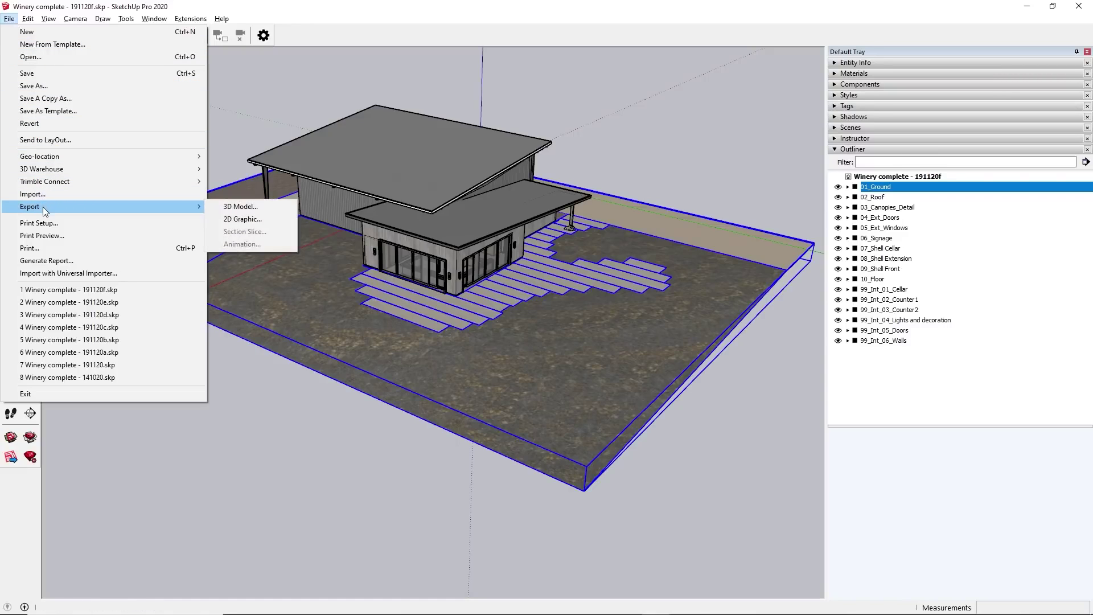
left_click(211, 203)
type("01_Ground")
left_click(556, 437)
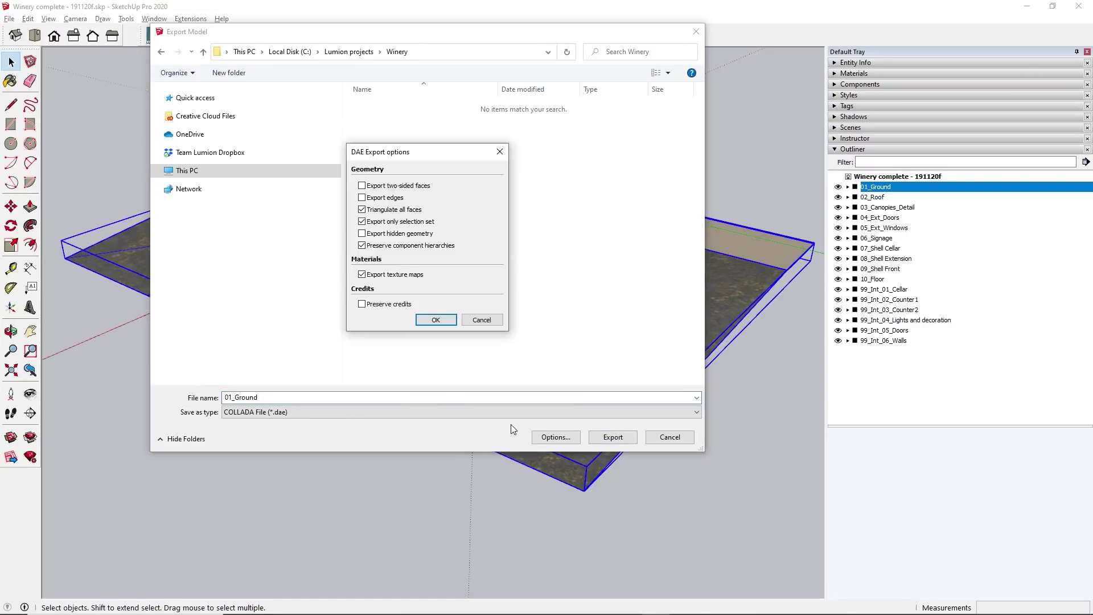
left_click(435, 321)
left_click(596, 432)
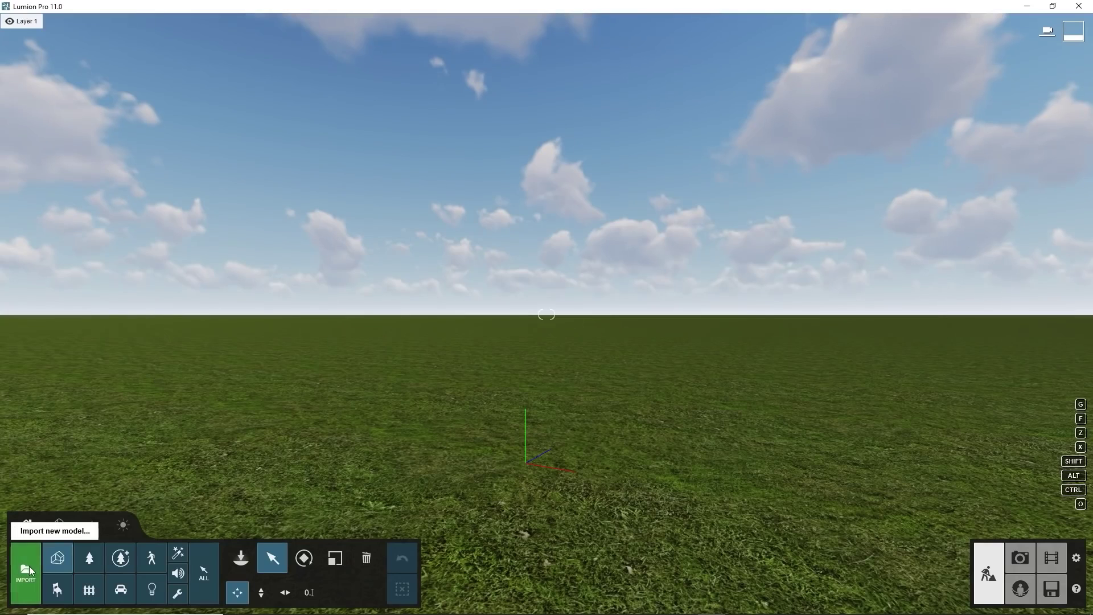
- Switch to Lumion, import 01 Ground.dae into a new Winery category folder and place it in the scene
left_click(26, 569)
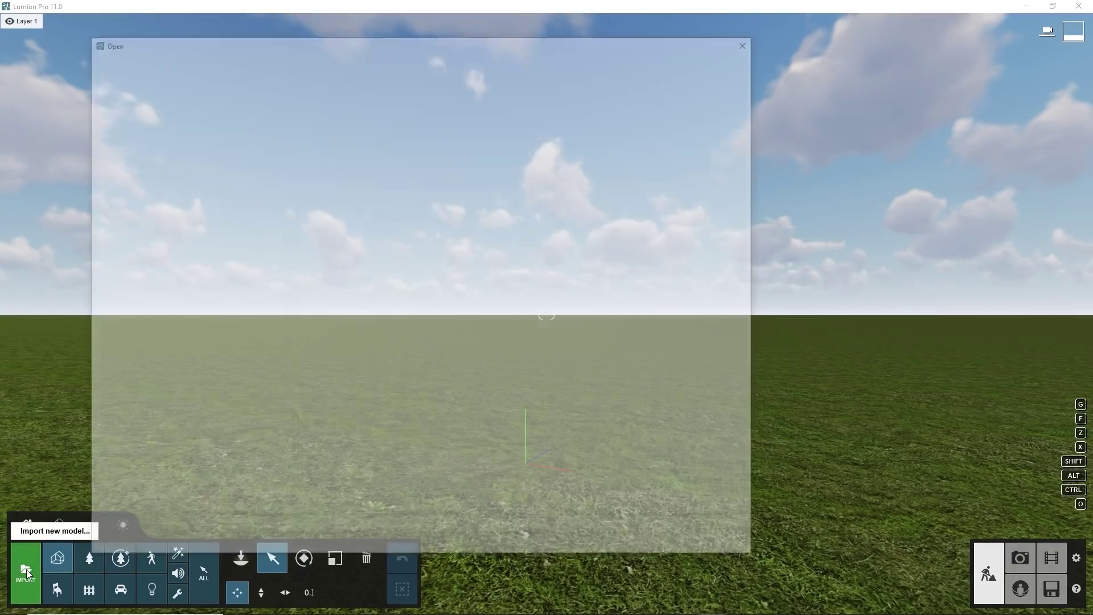
left_click(662, 547)
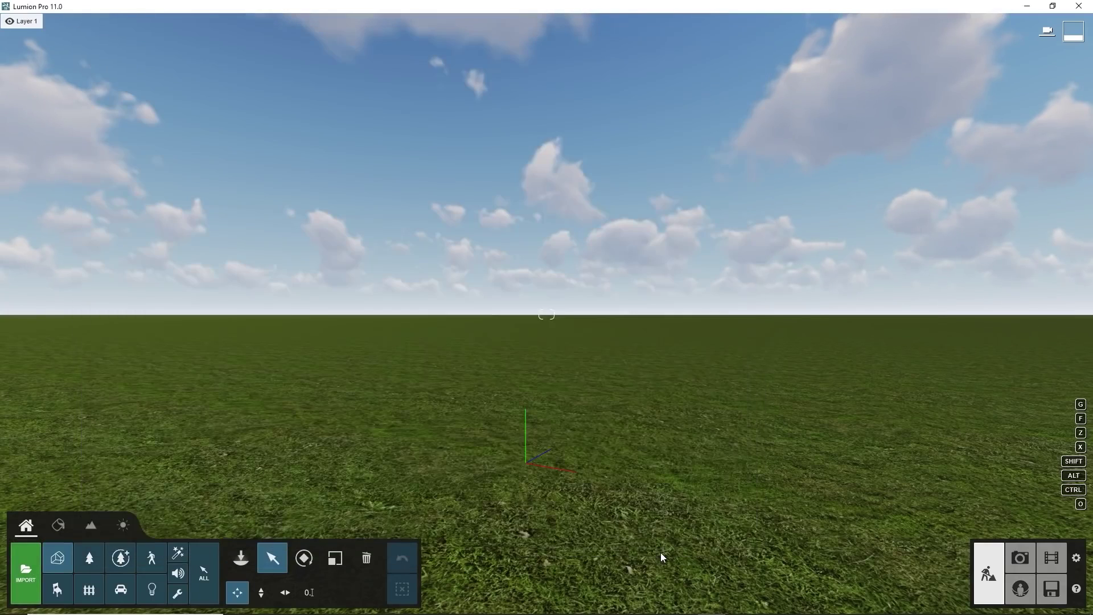
left_click(614, 287)
left_click(604, 313)
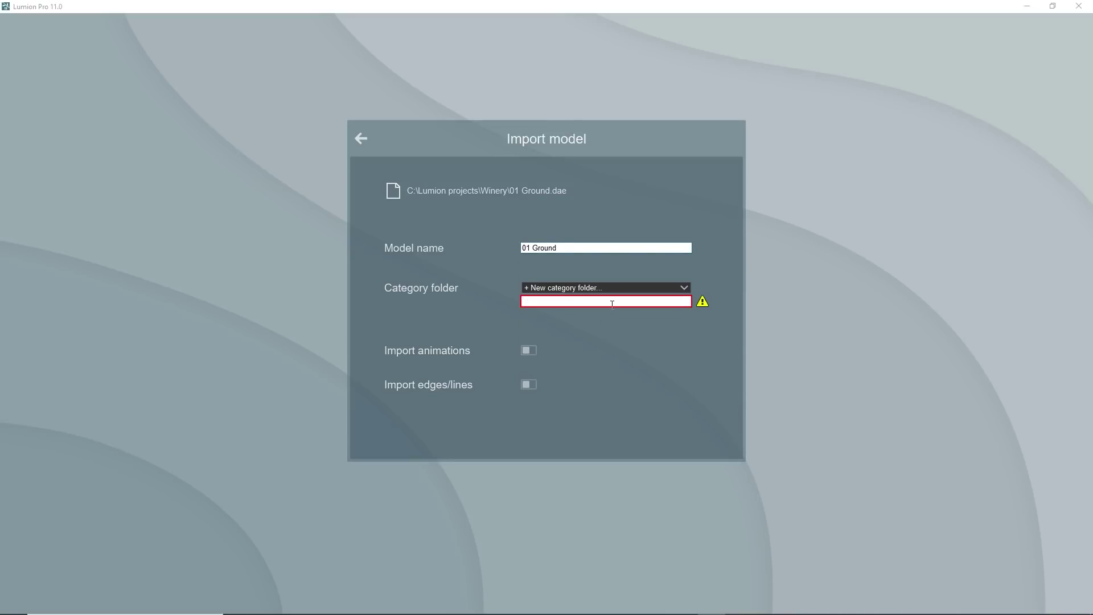
left_click(712, 424)
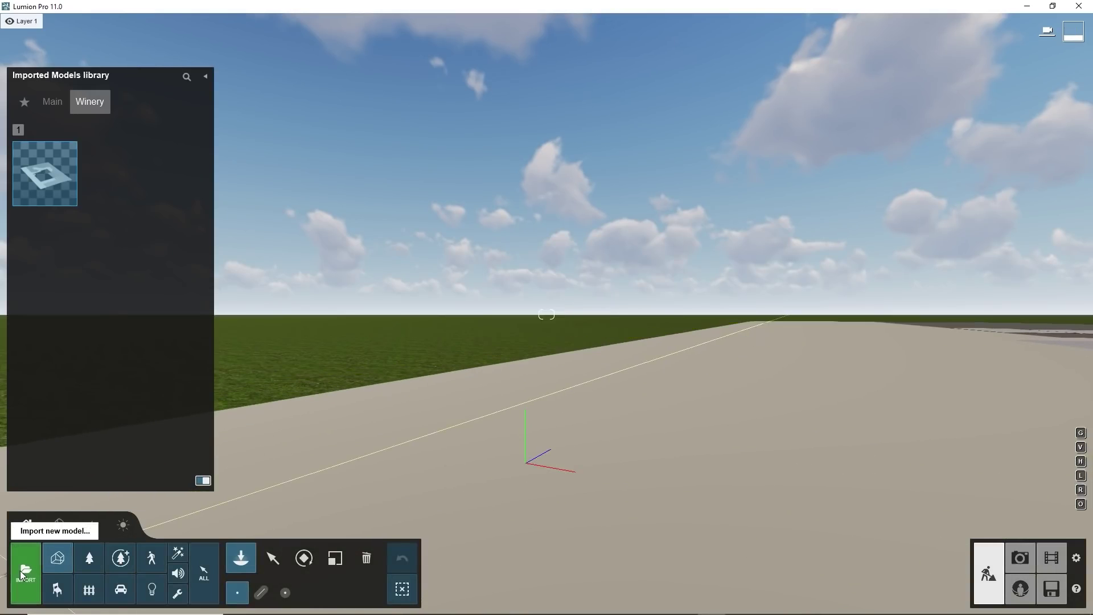
- Import the 02 Canopies model into the existing Winery category folder
left_click(25, 573)
double_click(632, 228)
left_click(604, 286)
left_click(603, 319)
left_click(709, 424)
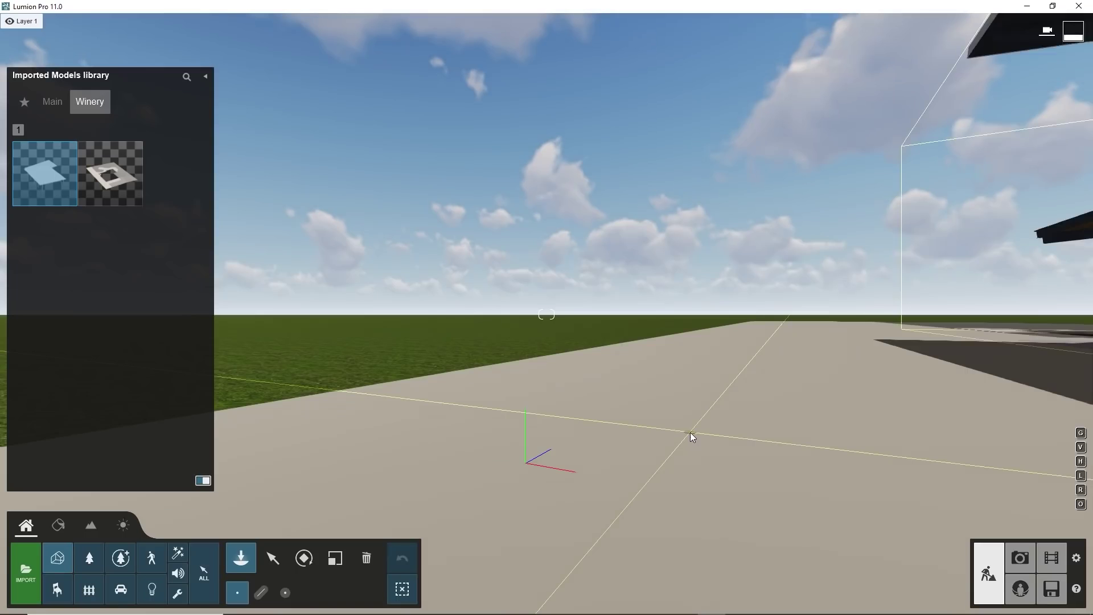
- Select the 02 Canopies model and set its position coordinates to 0
right_click_drag(528, 476, 527, 403)
left_click(527, 403)
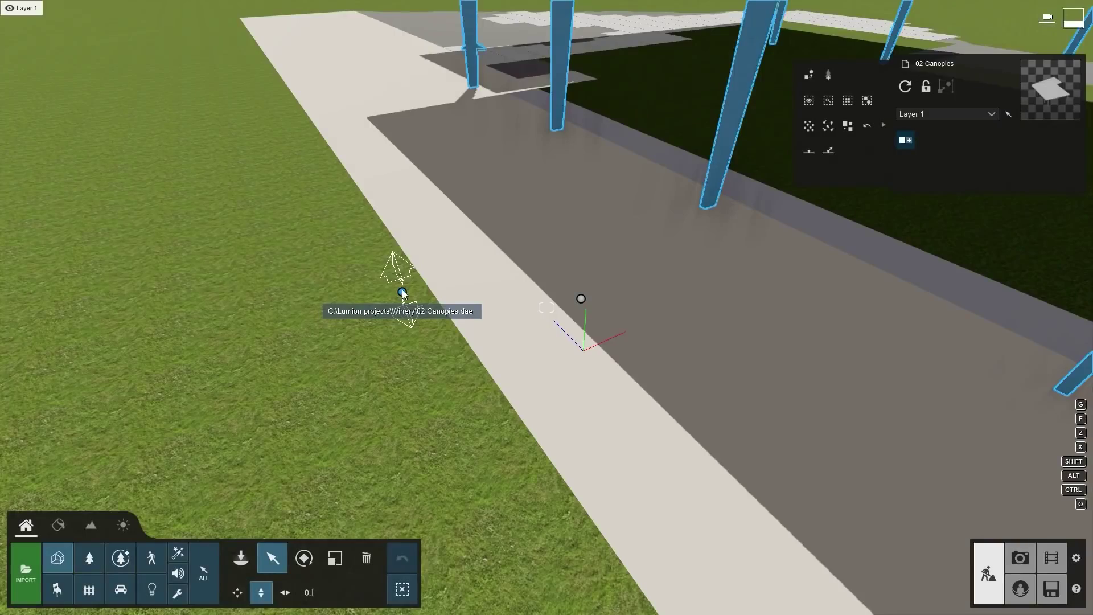
left_click(309, 593)
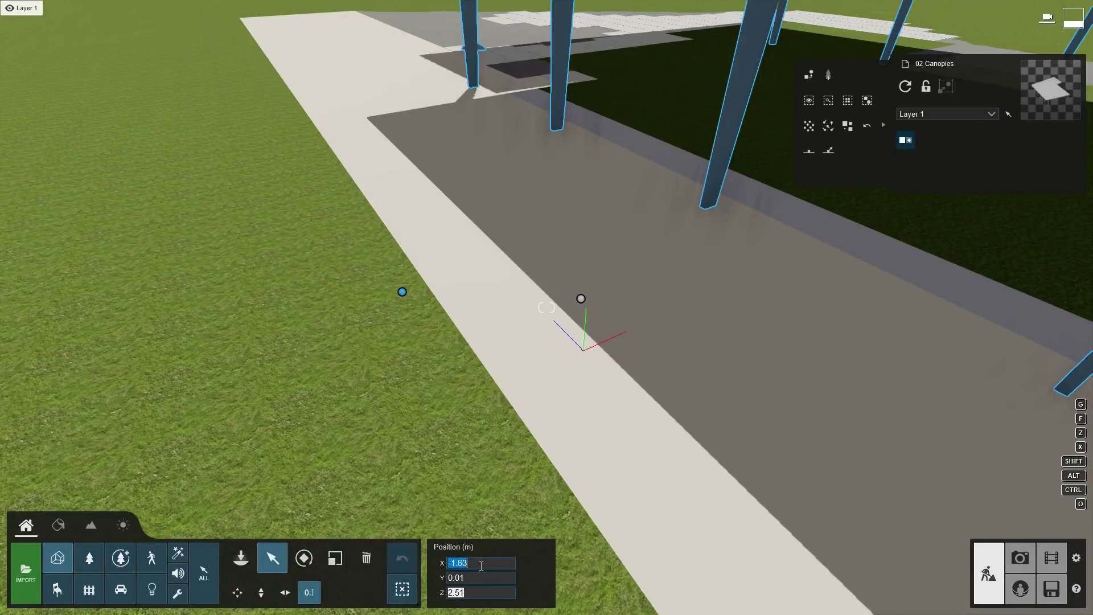
type("00")
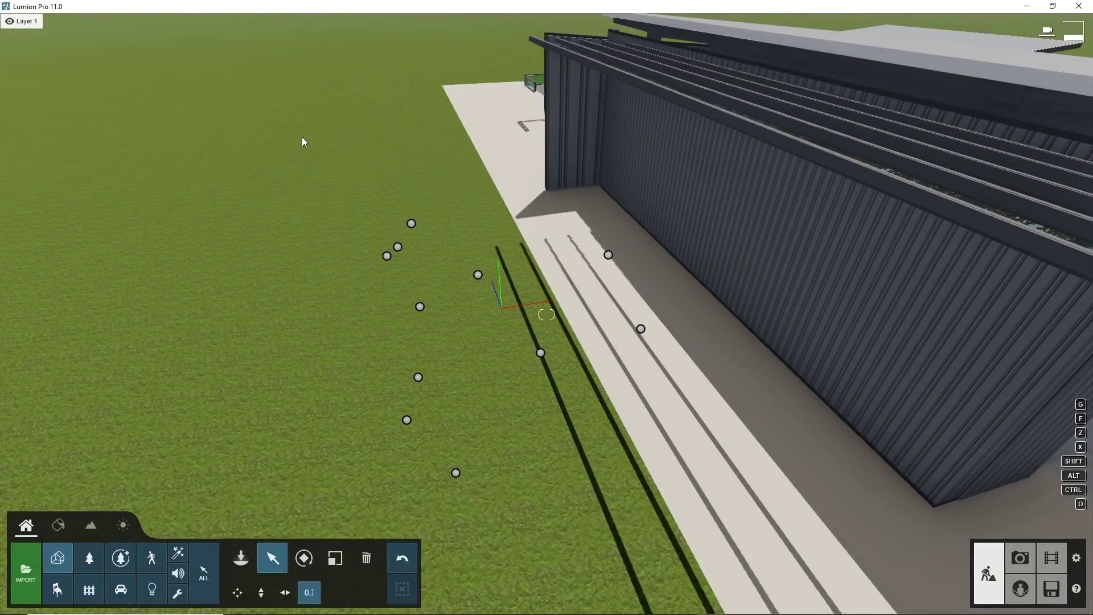
- Select all 15 imported building models together and align their positions to one point
left_click_drag(291, 141, 709, 545, "ctrl")
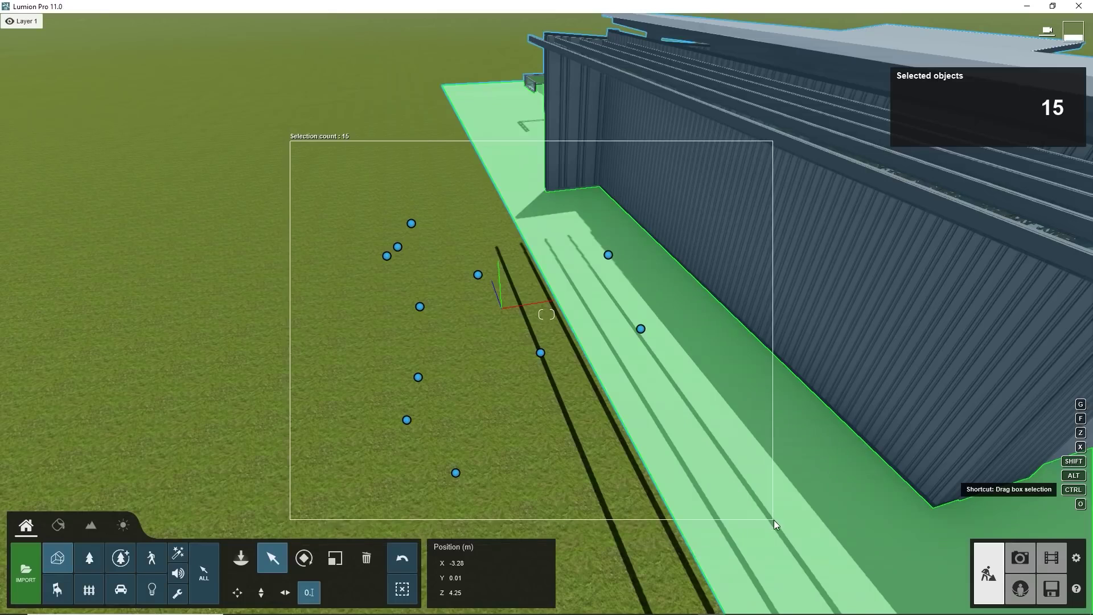
left_click_drag(774, 520, 774, 521, "ctrl")
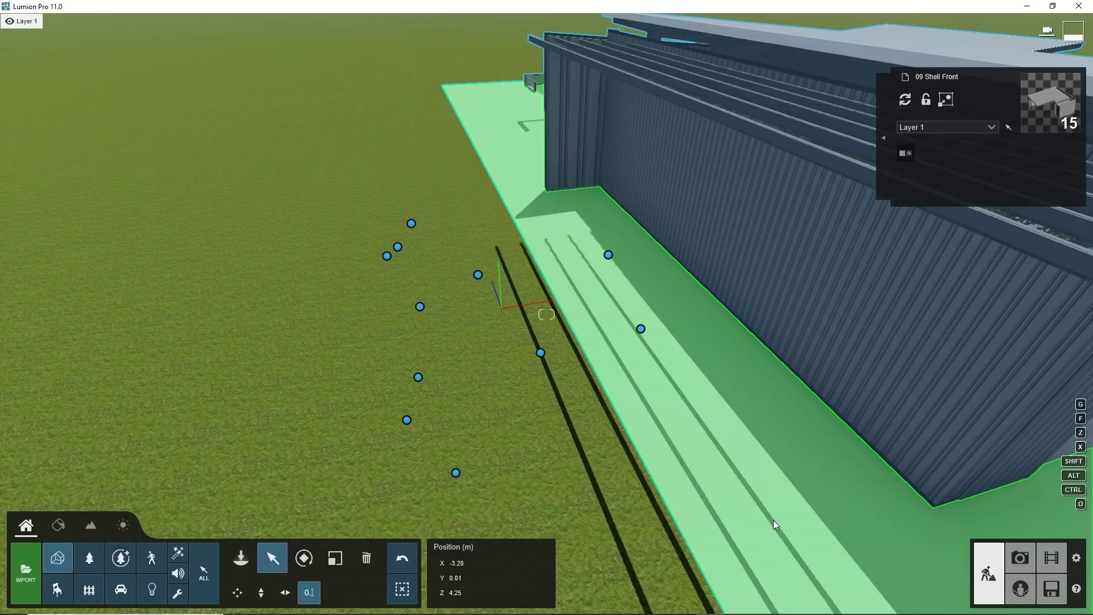
left_click(884, 139)
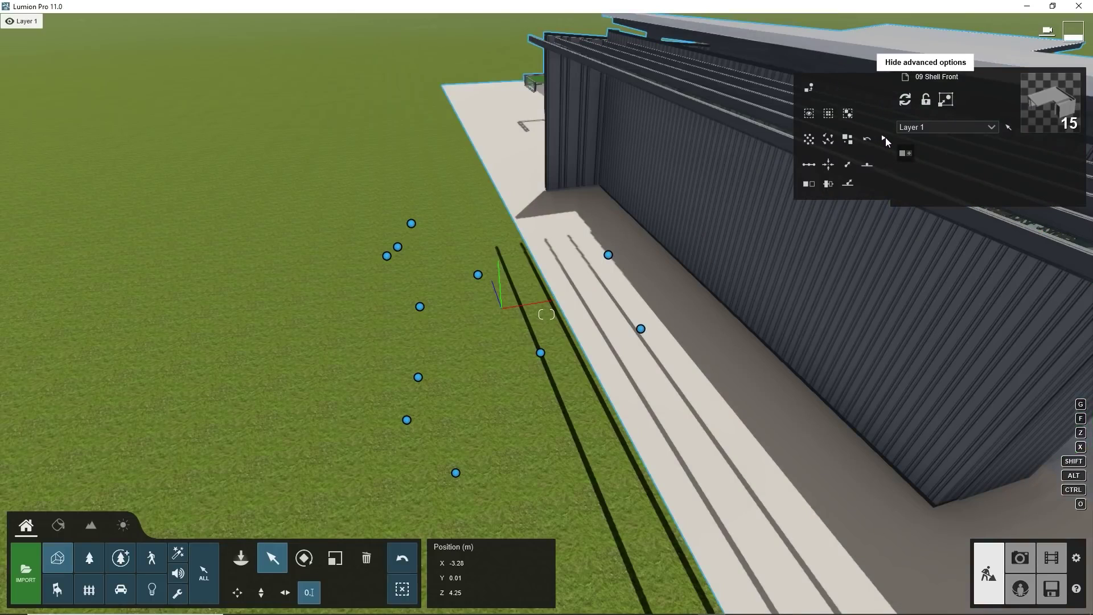
left_click(829, 166)
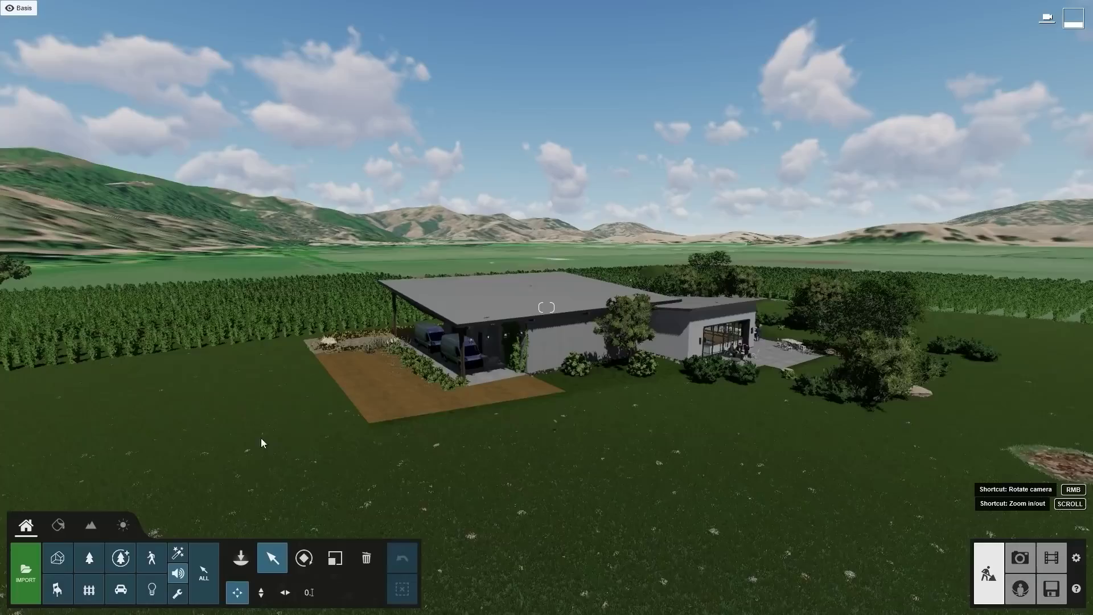
- In the finished winery scene, hide the Nature - Close layer and show it again
right_click_drag(546, 308, 546, 307)
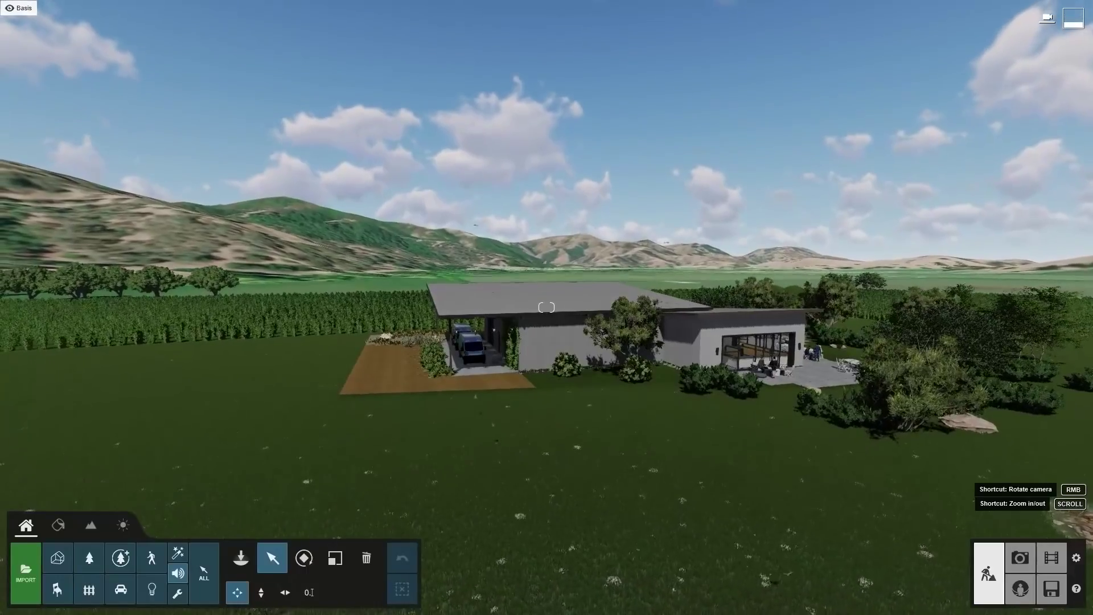
scroll(546, 307, "up", 3)
mouse_move(46, 9)
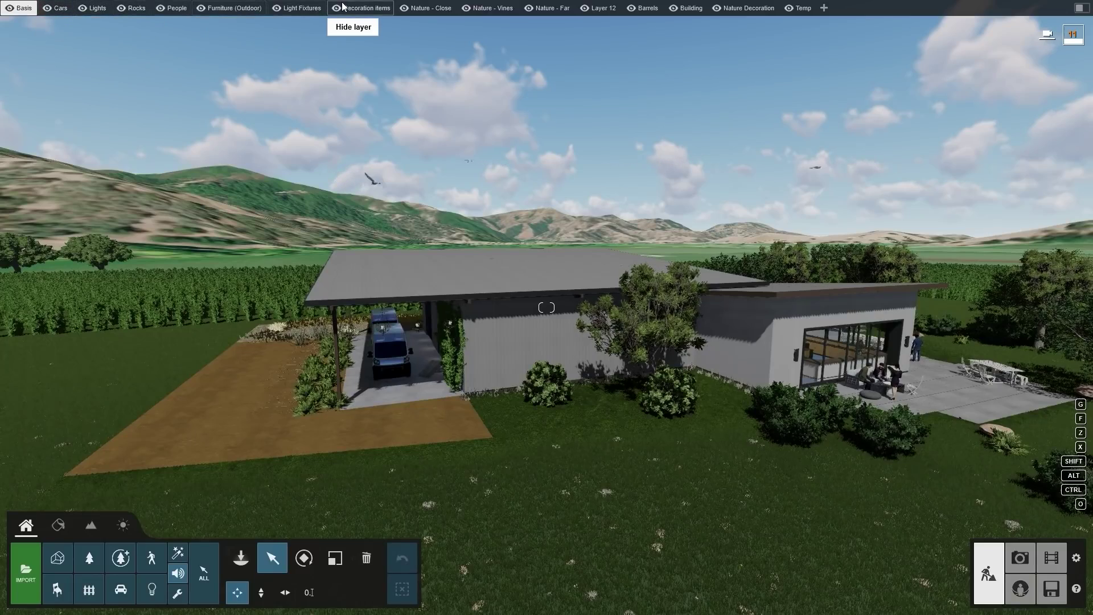
left_click(407, 8)
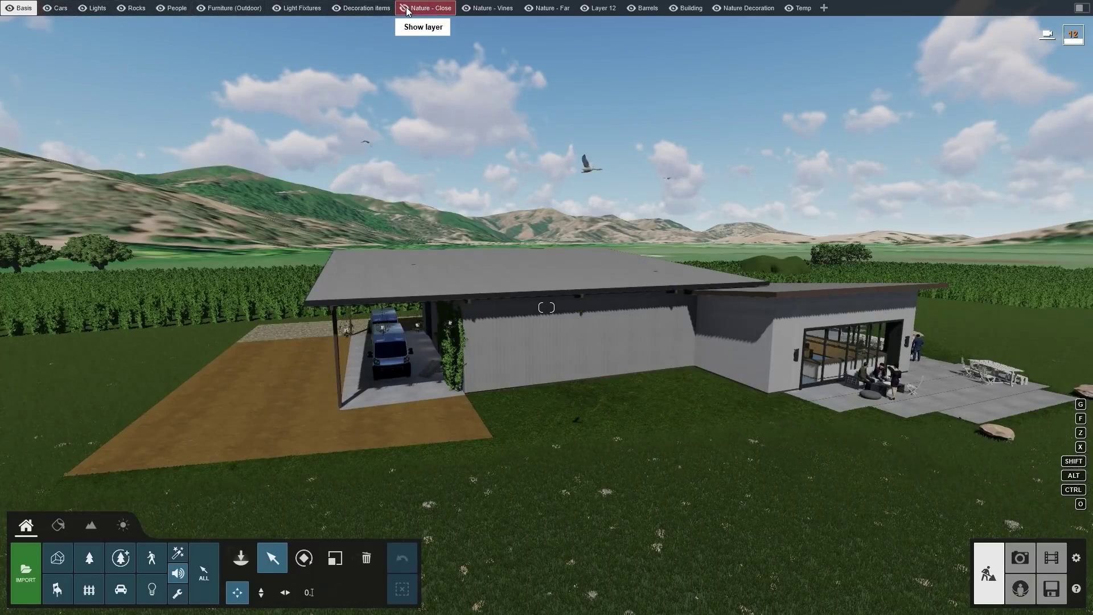
left_click(407, 9)
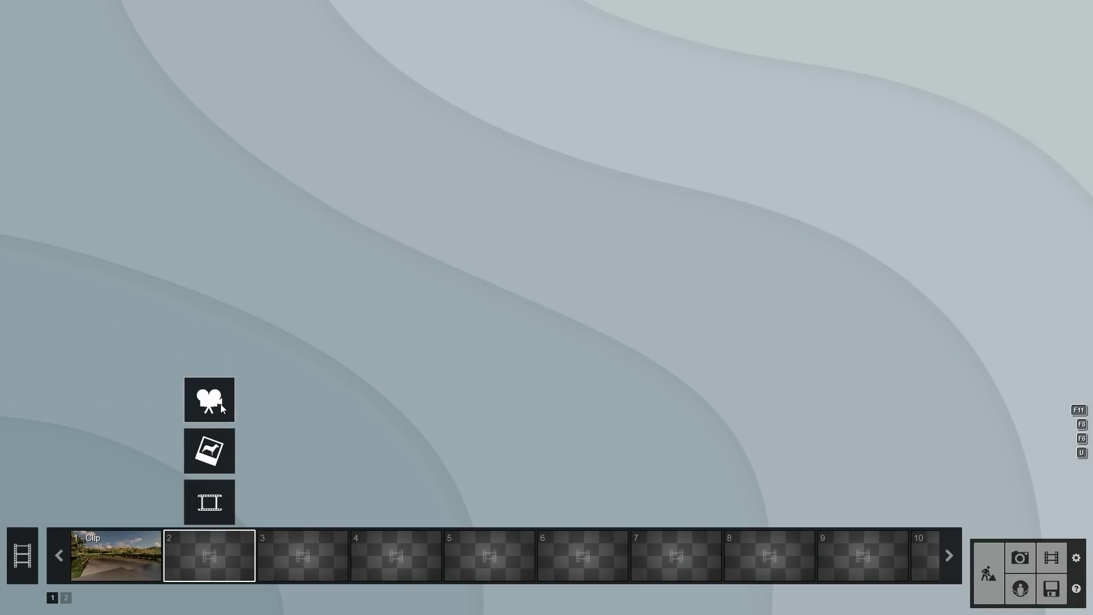
- Record movie clip 2 of the winery with a longer focal length, adding camera keyframes for a slightly changing view
left_click(220, 405)
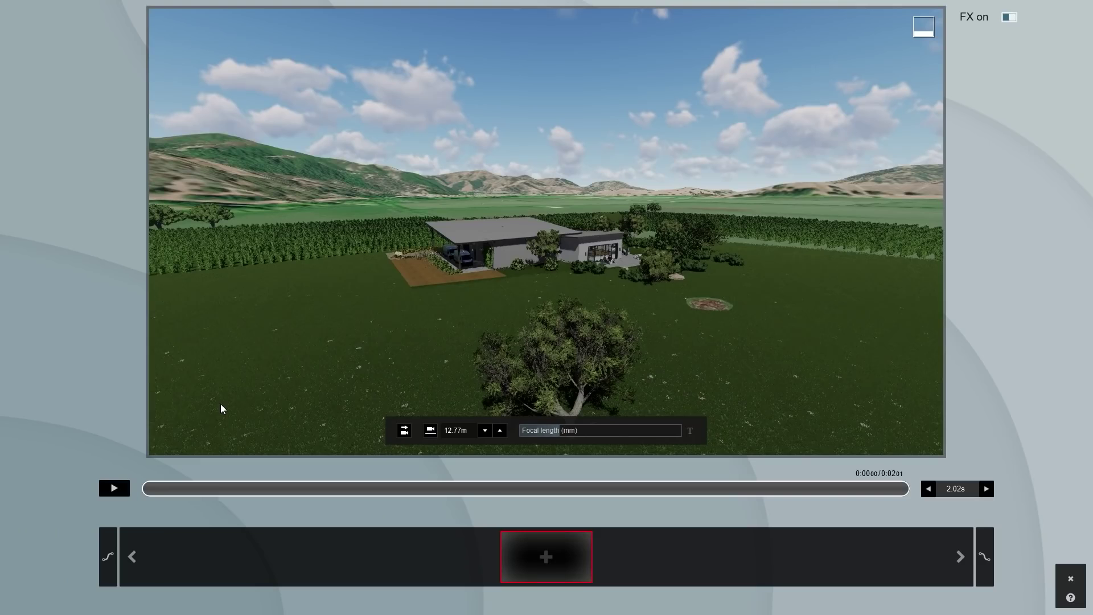
left_click_drag(550, 435, 586, 435)
left_click(546, 557)
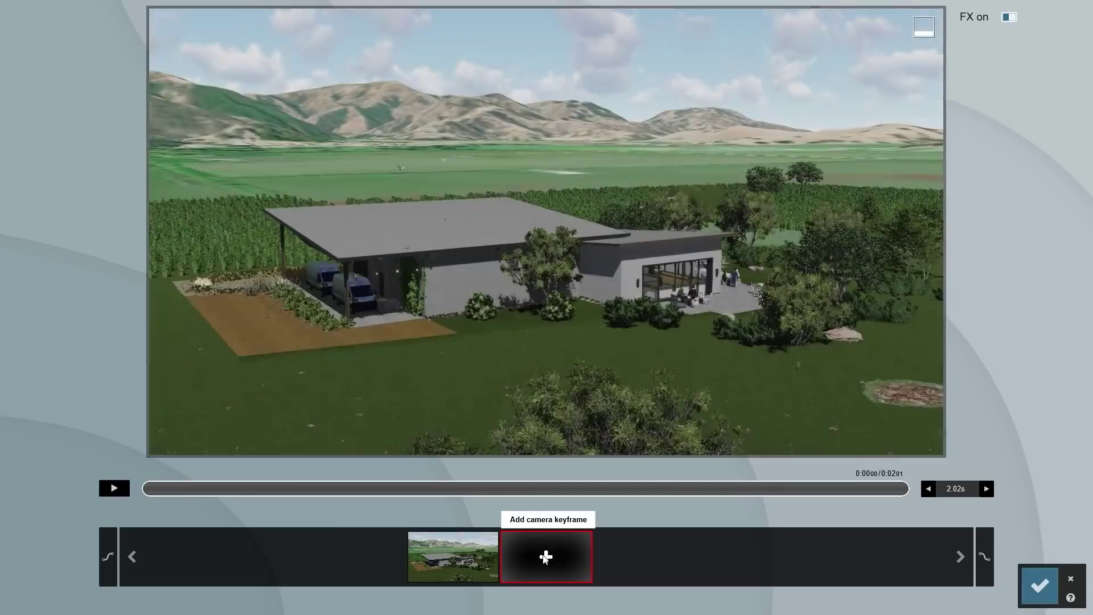
right_click_drag(547, 239, 541, 231)
left_click(546, 558)
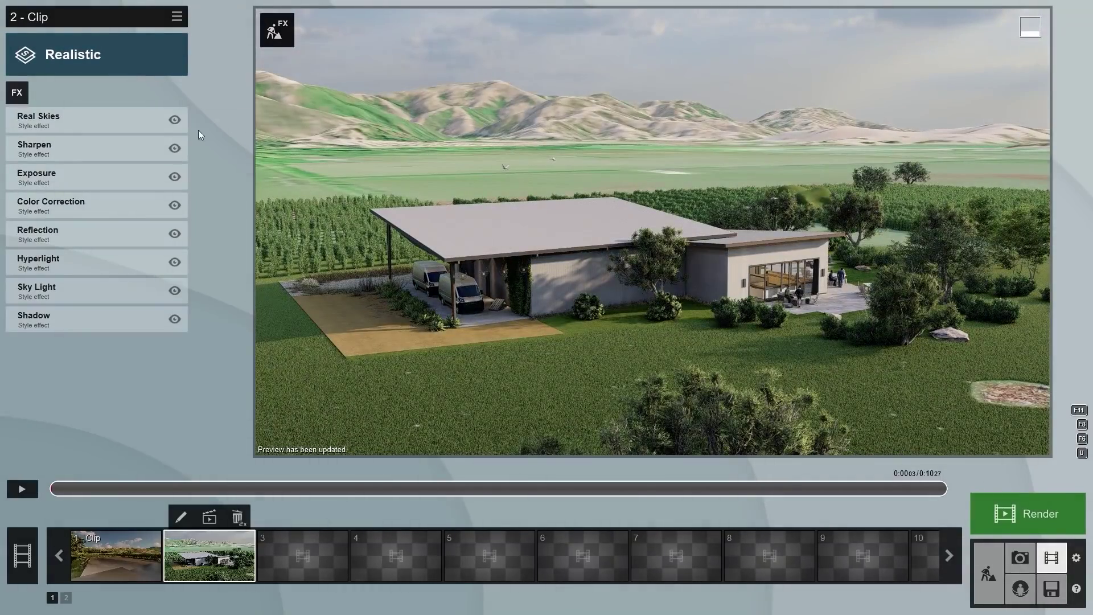
- Add the Layer Visibility effect from the Objects category to clip 2
left_click(17, 94)
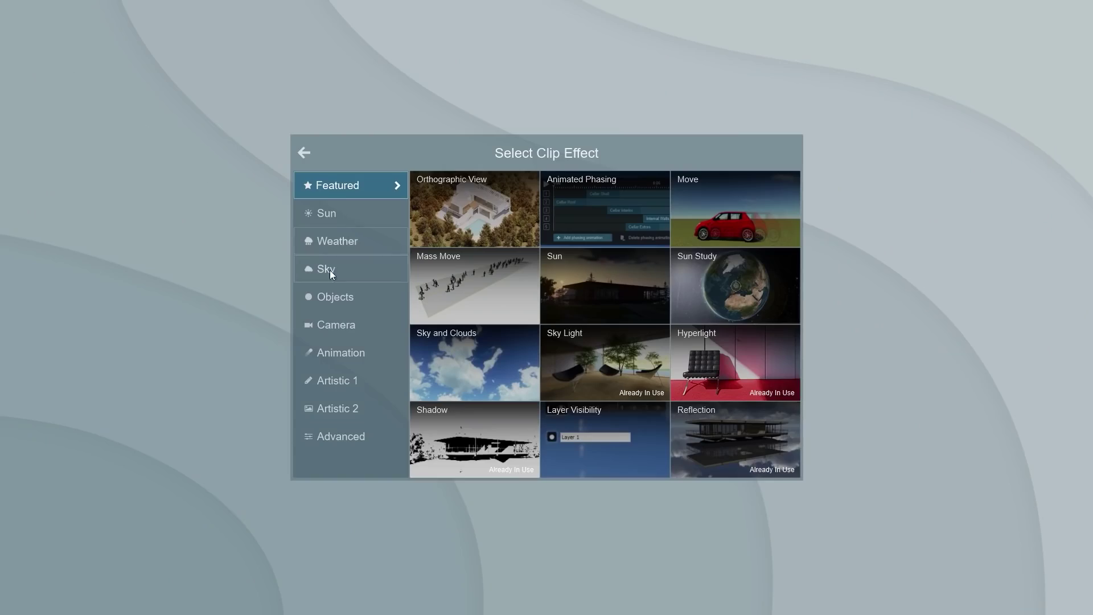
left_click(337, 294)
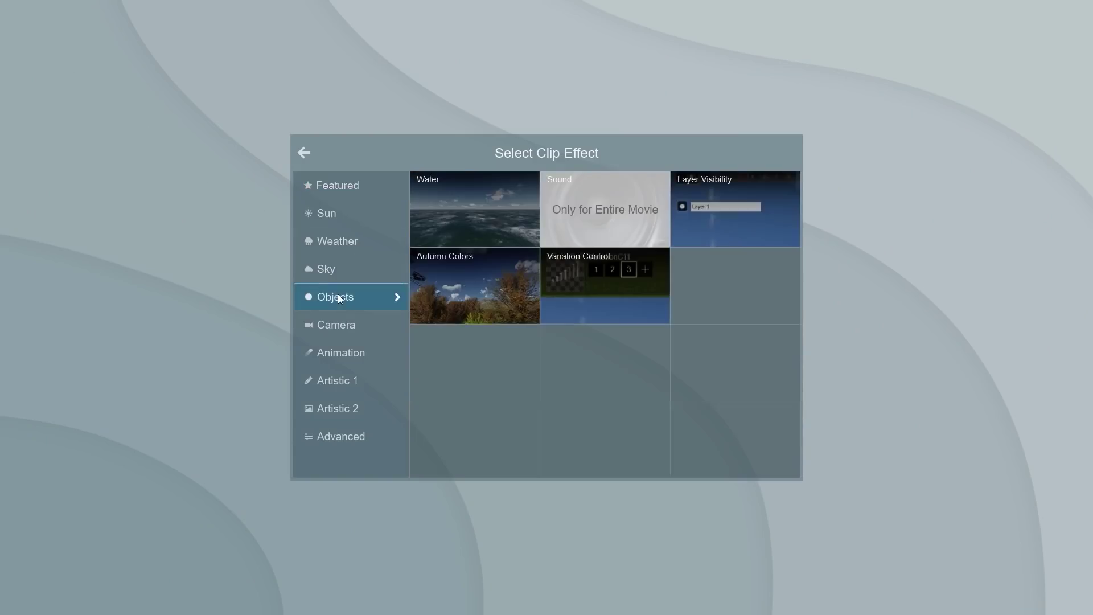
left_click(719, 219)
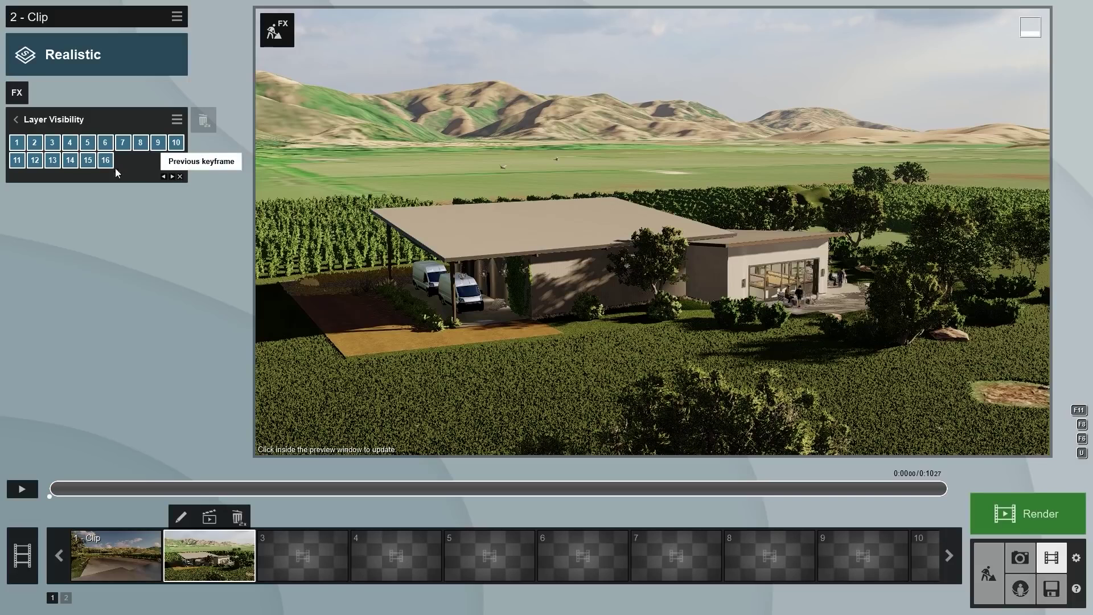
- Turn off the Cars, Lights, People, Furniture (Outdoor), Light Fixtures, Decoration items and Barrels layers in the clip's Layer Visibility effect
left_click(52, 144)
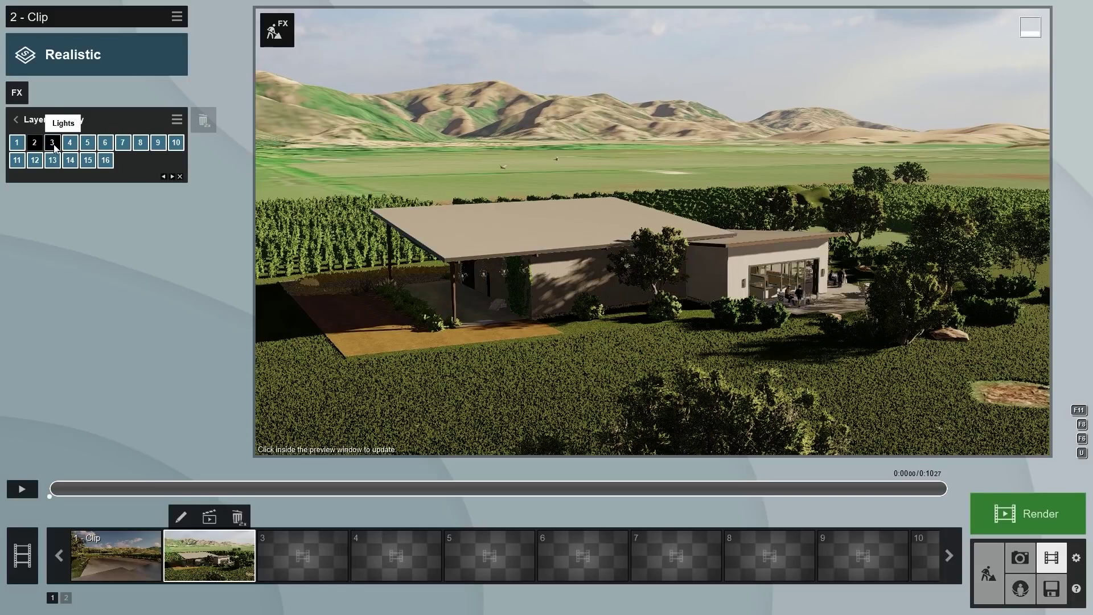
left_click(87, 143)
left_click(106, 143)
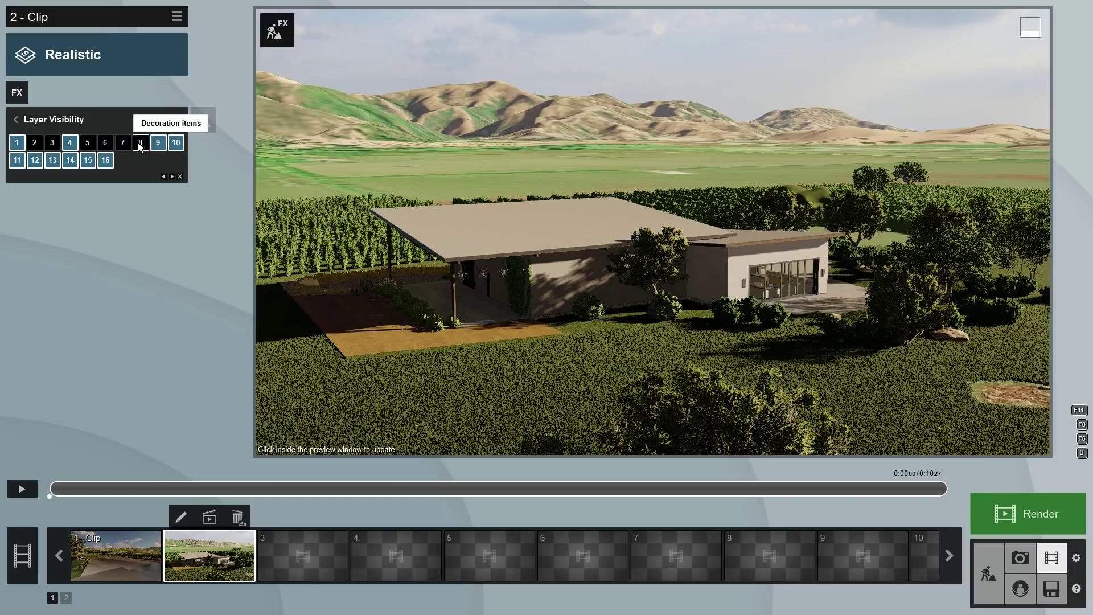
left_click(52, 161)
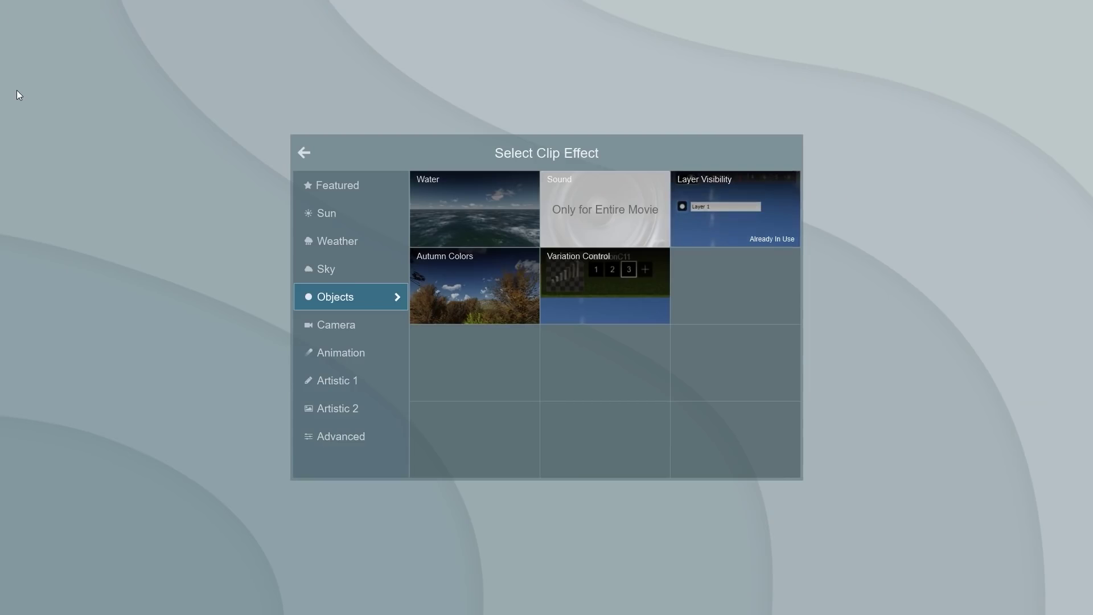
- Add the Animated Phasing effect from the Animation category to clip 2 and open its first animation's object selection
left_click(336, 352)
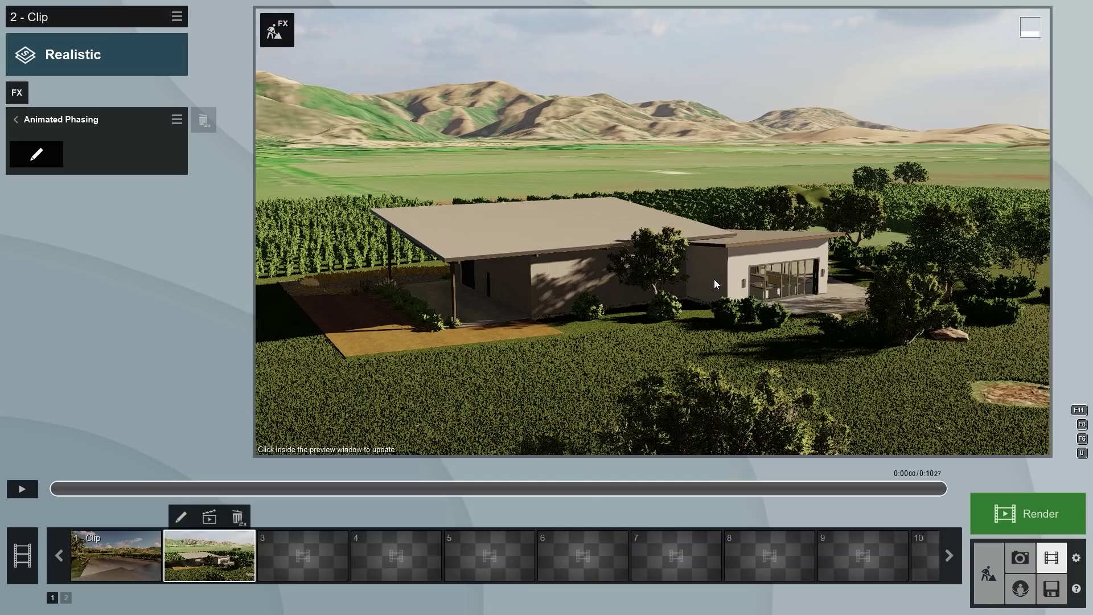
left_click(38, 154)
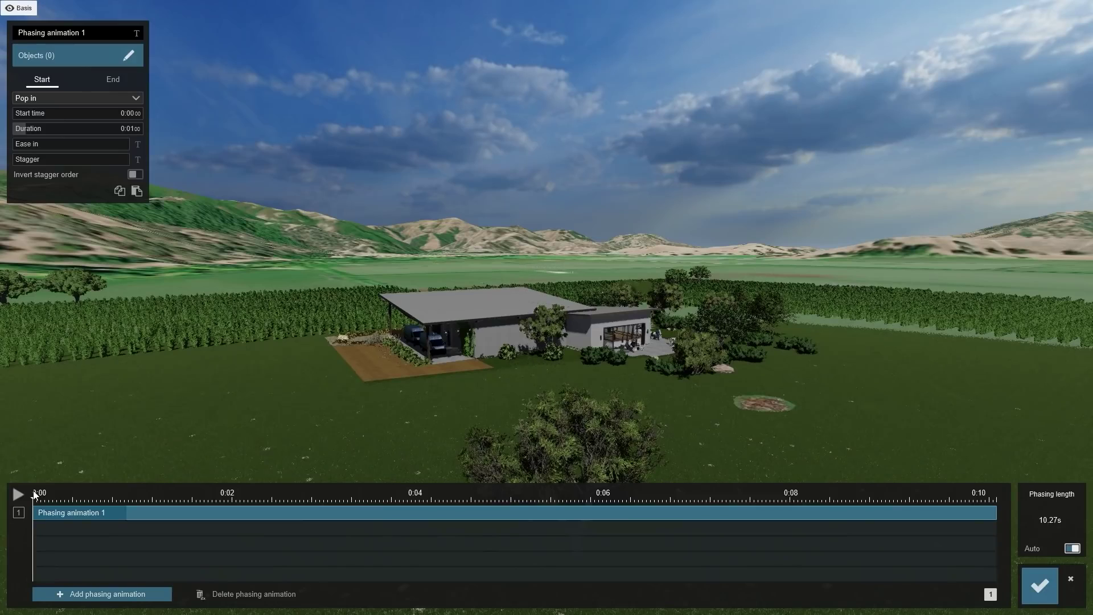
left_click(50, 59)
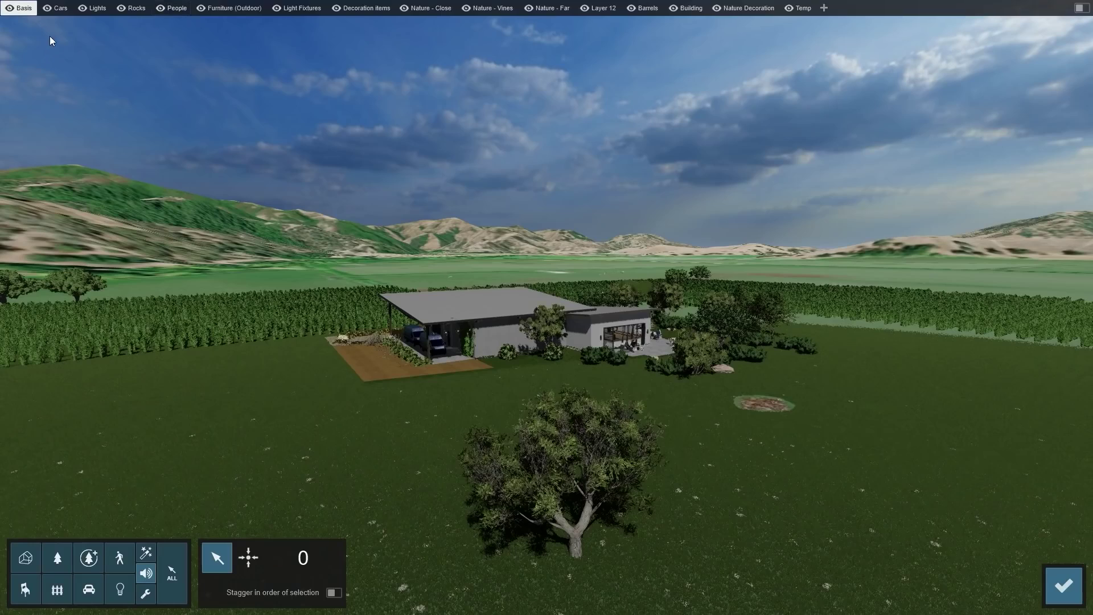
- Hide every layer except Basis, Building and Temp while selecting objects for the phasing animation
left_click(48, 8)
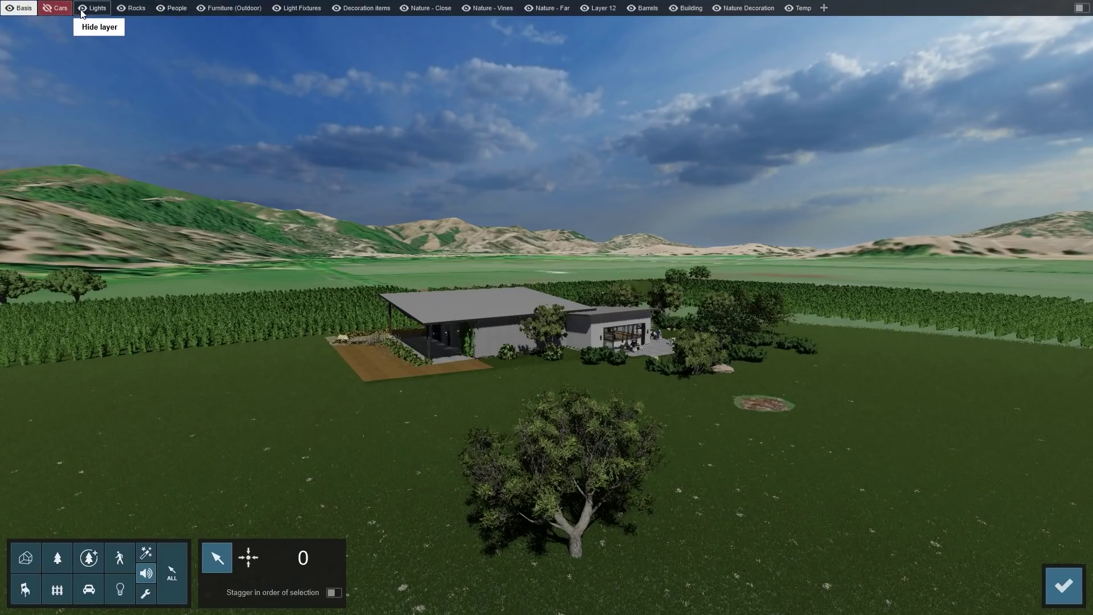
left_click(110, 9)
left_click(132, 9)
left_click(177, 8)
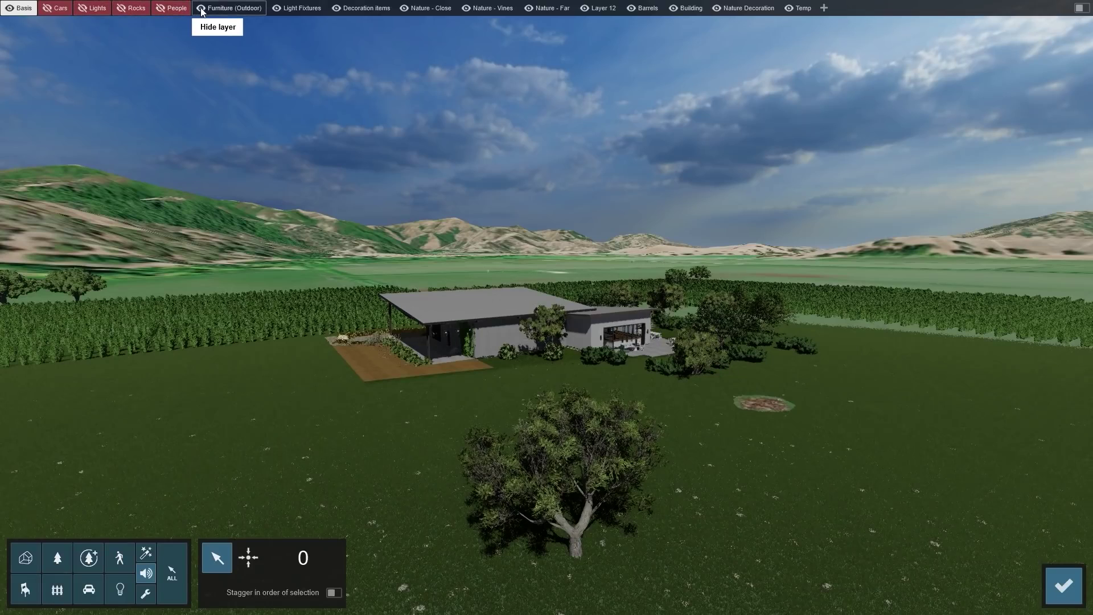
left_click(204, 9)
left_click(277, 8)
left_click(338, 8)
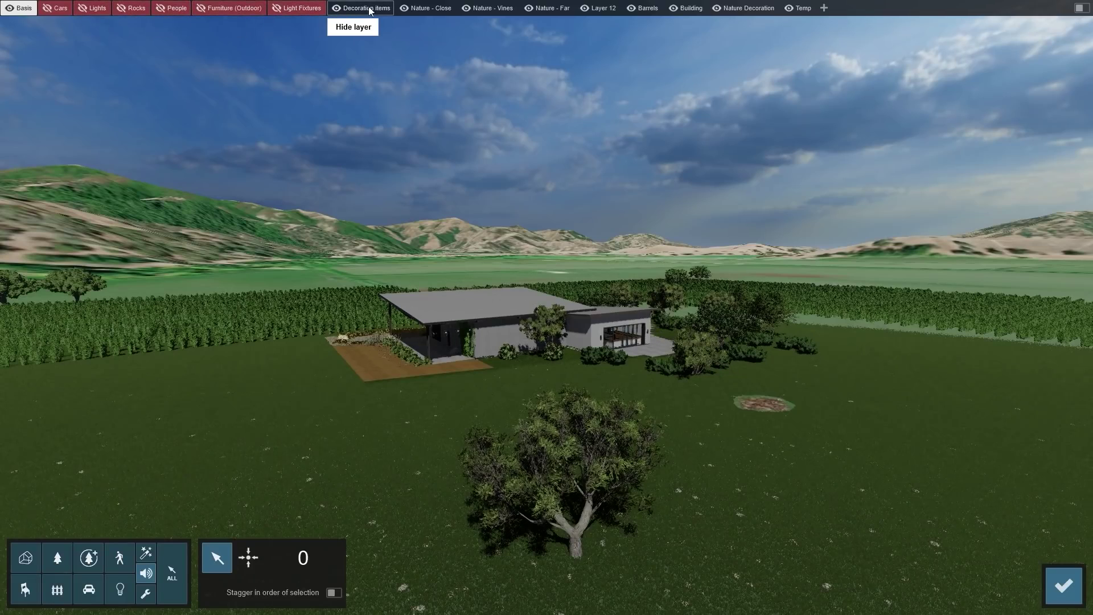
left_click(450, 9)
left_click(473, 9)
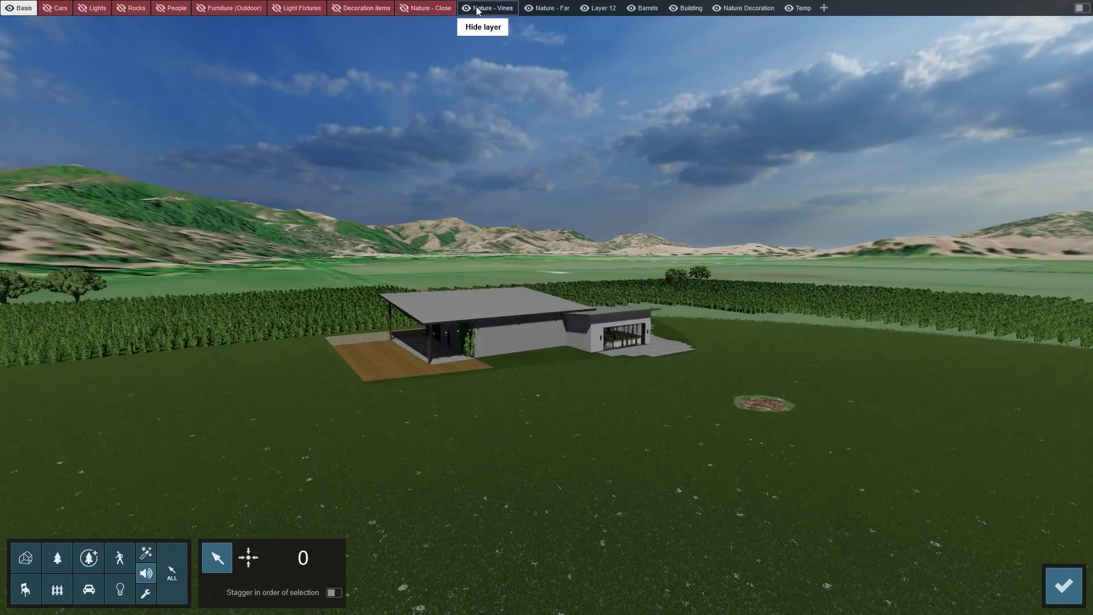
left_click(532, 8)
left_click(588, 9)
left_click(633, 11)
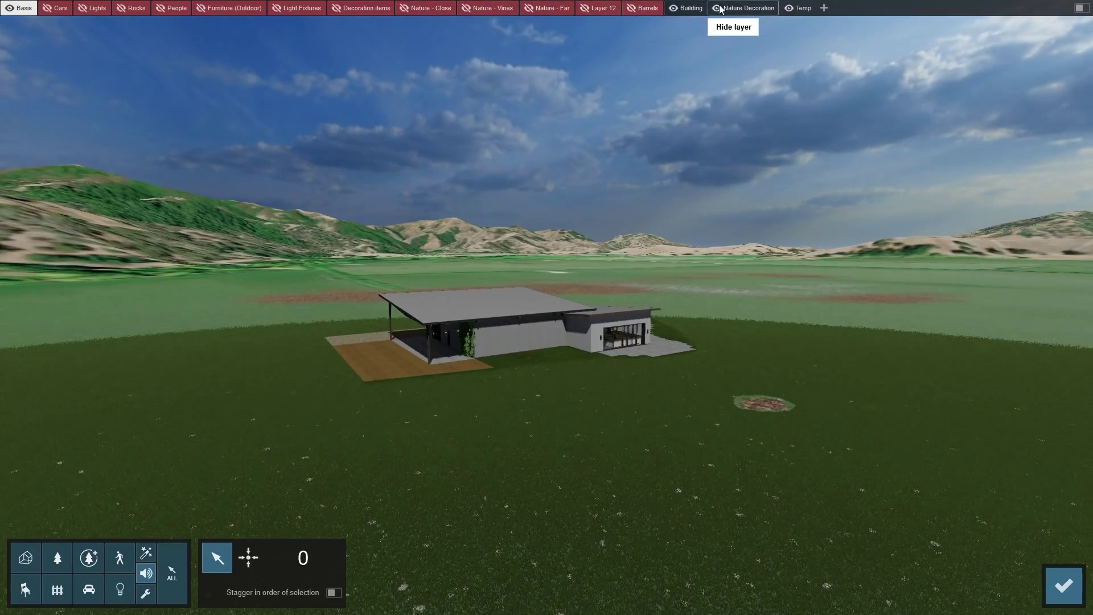
left_click(720, 8)
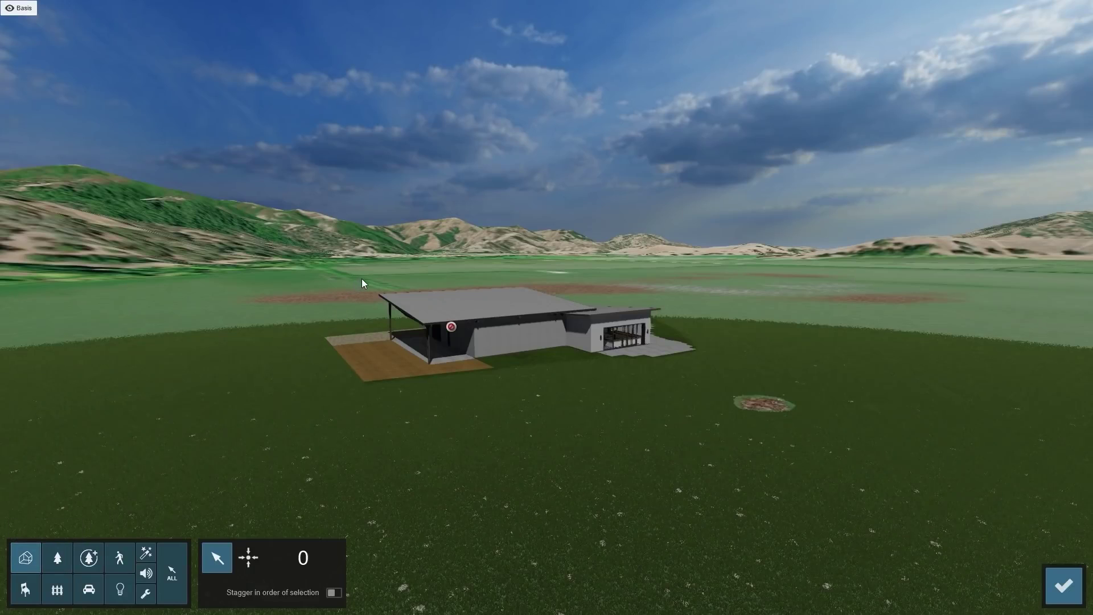
- Assign all the imported winery building parts to the phasing animation and rename it Winery Animation
left_click_drag(359, 278, 511, 402)
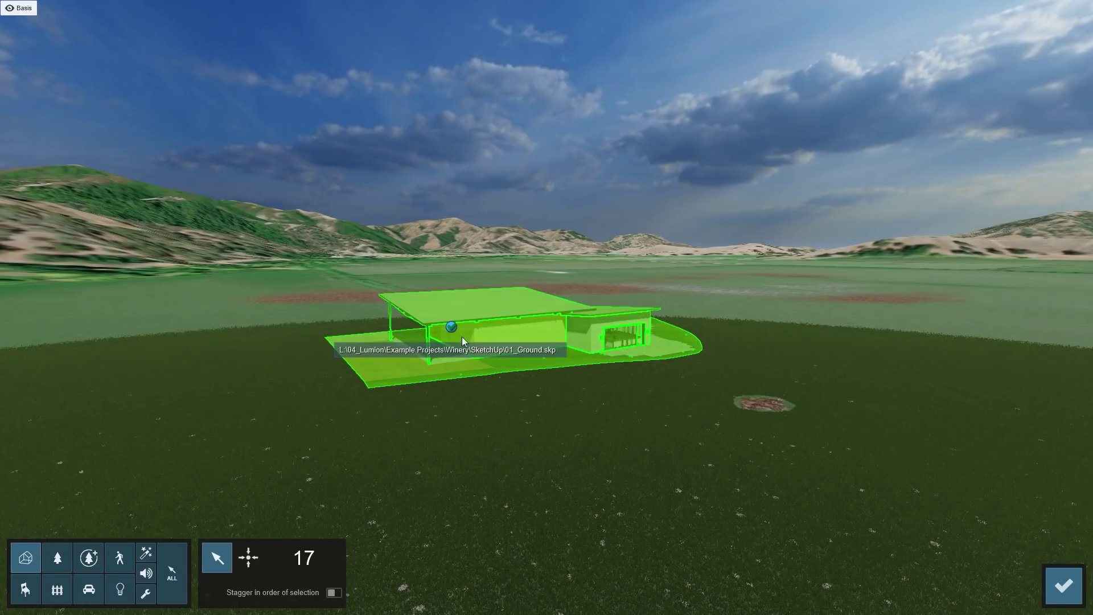
left_click(1062, 587)
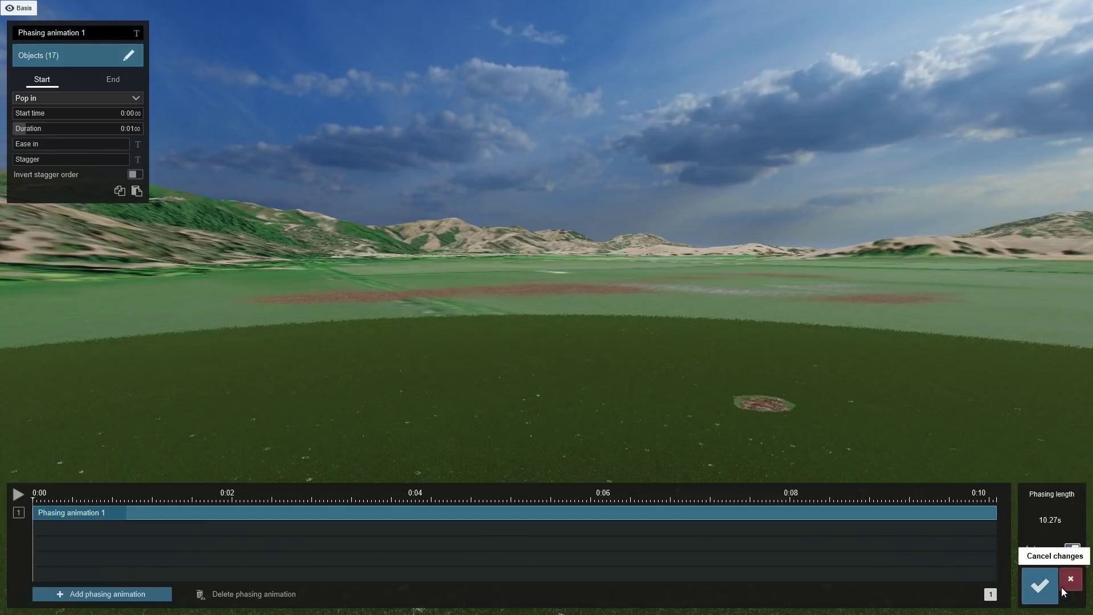
left_click(90, 32)
key("ctrl+BackSpace")
key("ctrl+BackSpace")
key("ctrl+BackSpace")
type("Winery")
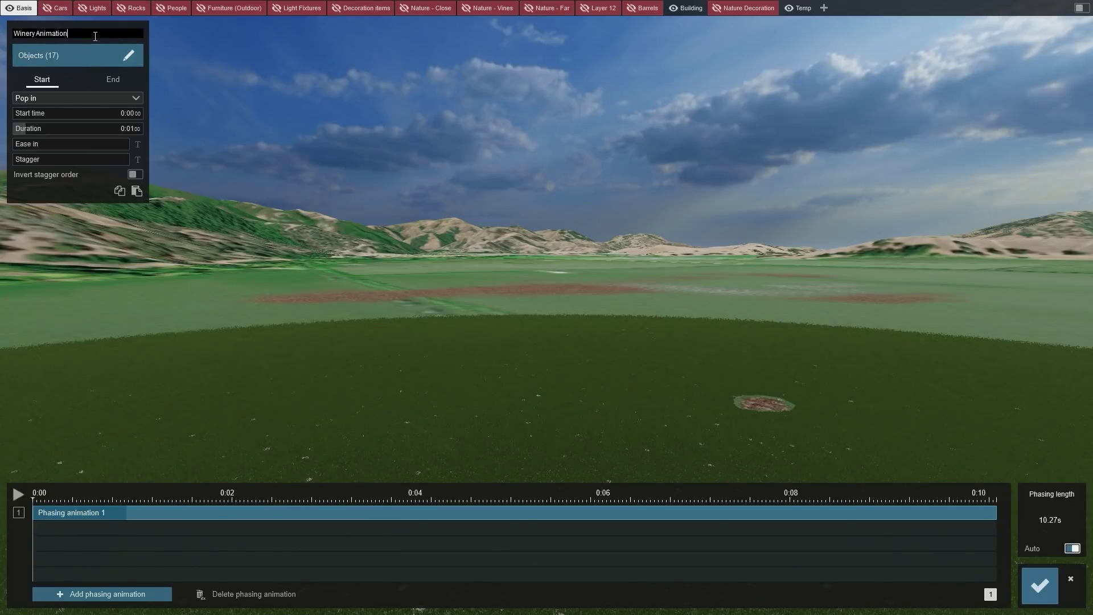
key("Return")
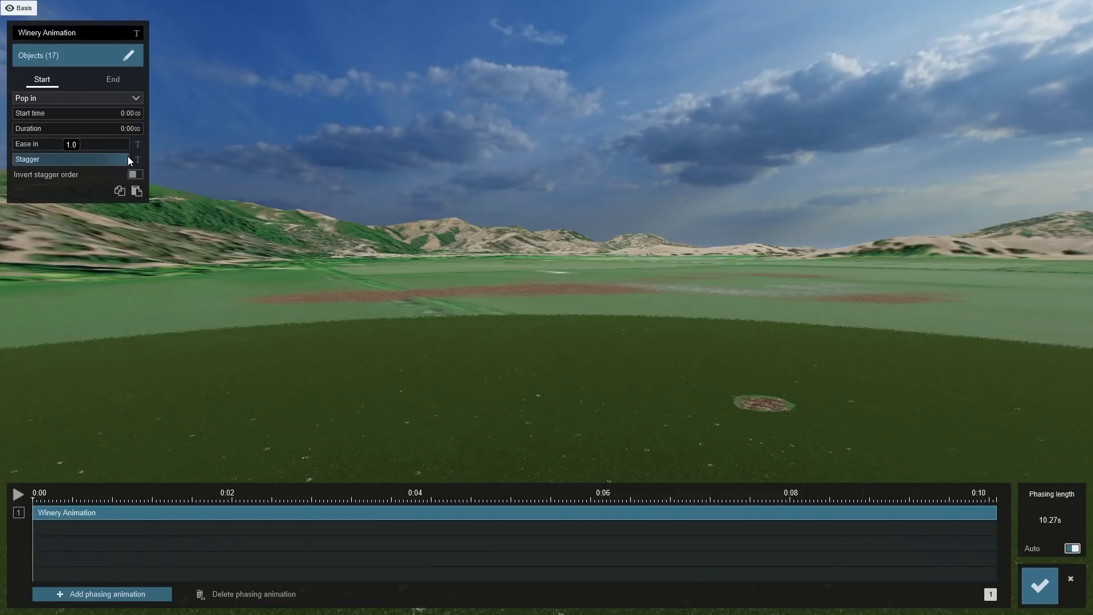
- Set Winery Animation to a Sky drop start effect lasting about 9.8 seconds and preview it in clip 2
left_click_drag(20, 130, 137, 130)
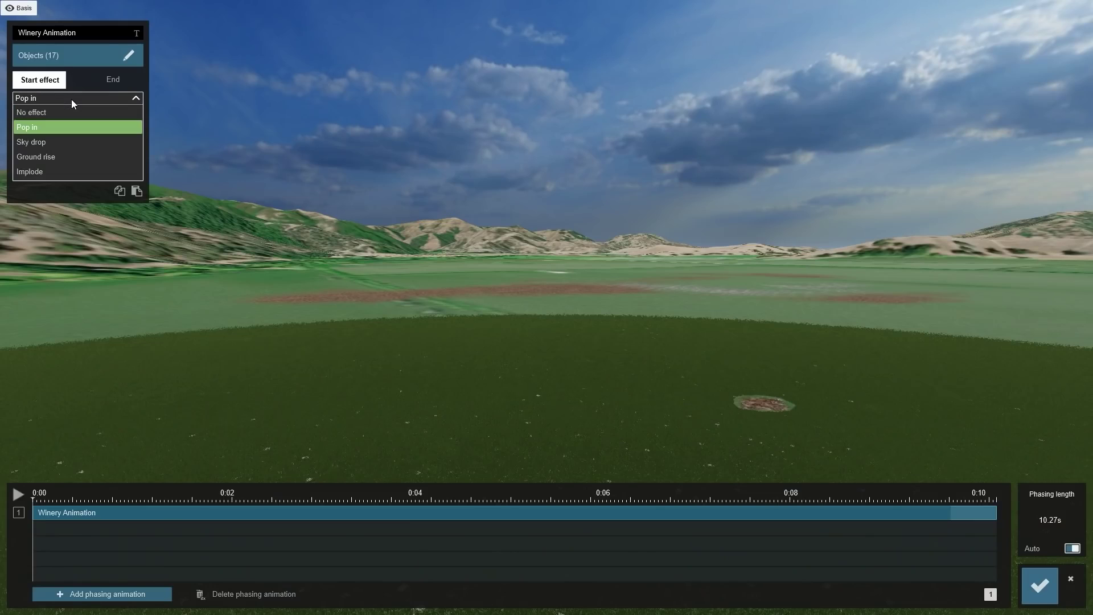
left_click(63, 142)
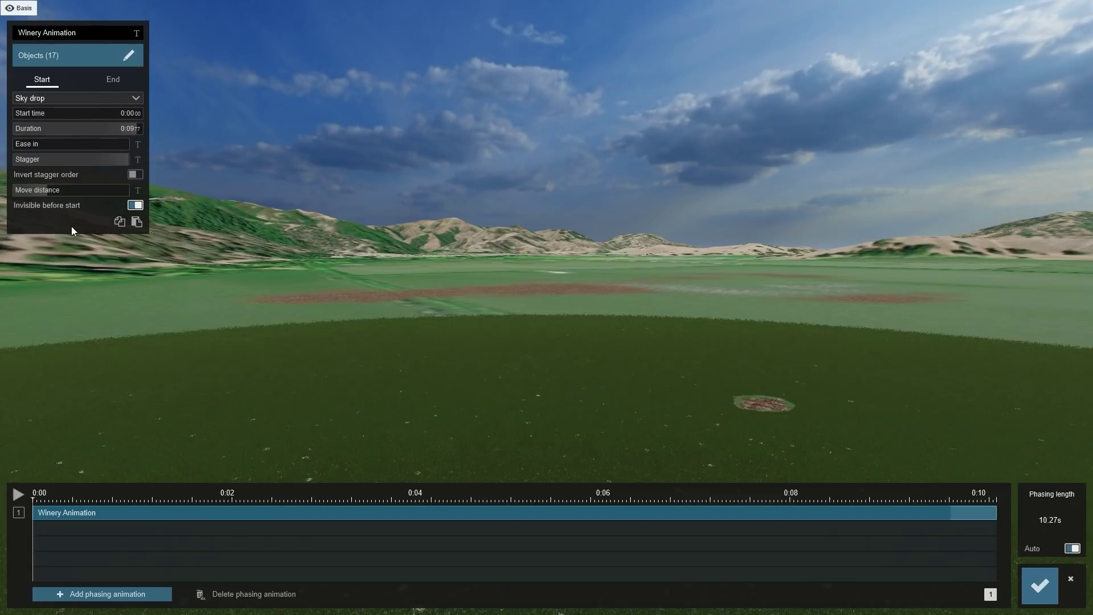
left_click(18, 495)
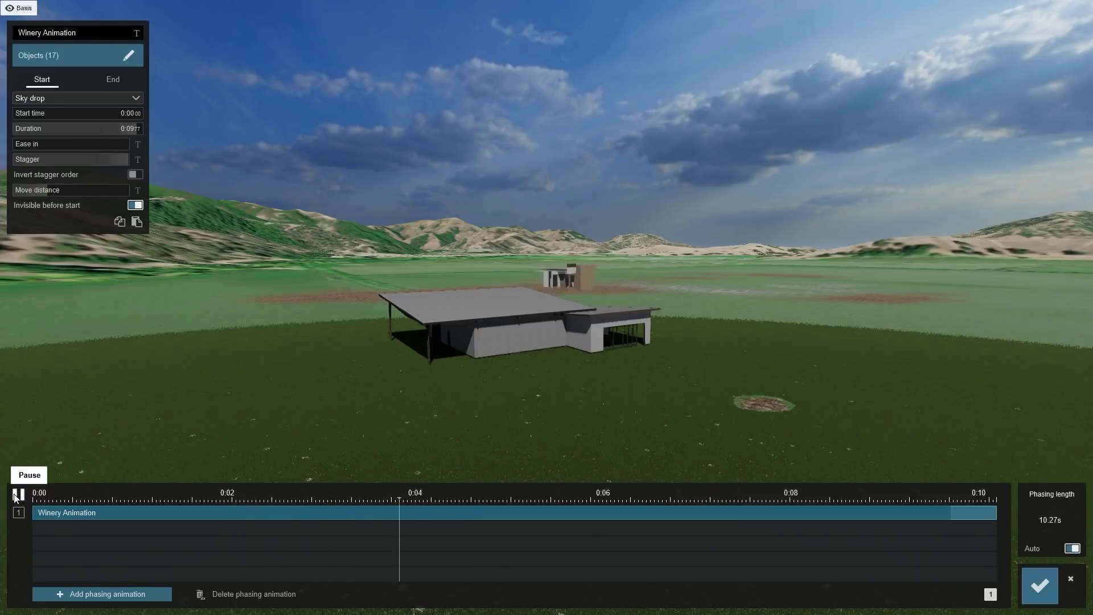
left_click(1033, 586)
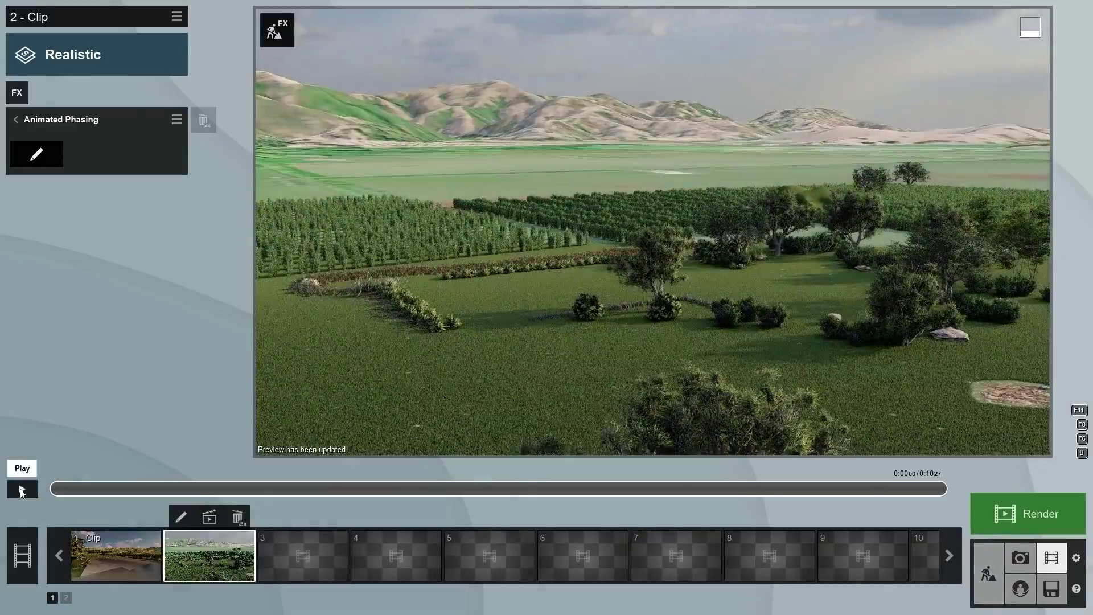
left_click(22, 490)
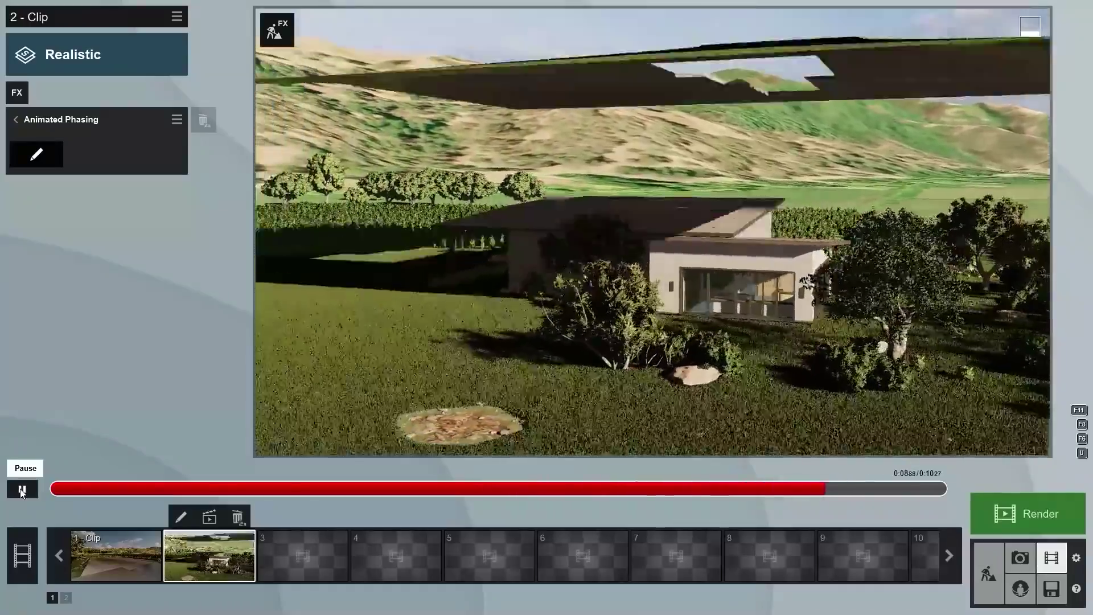
left_click(22, 490)
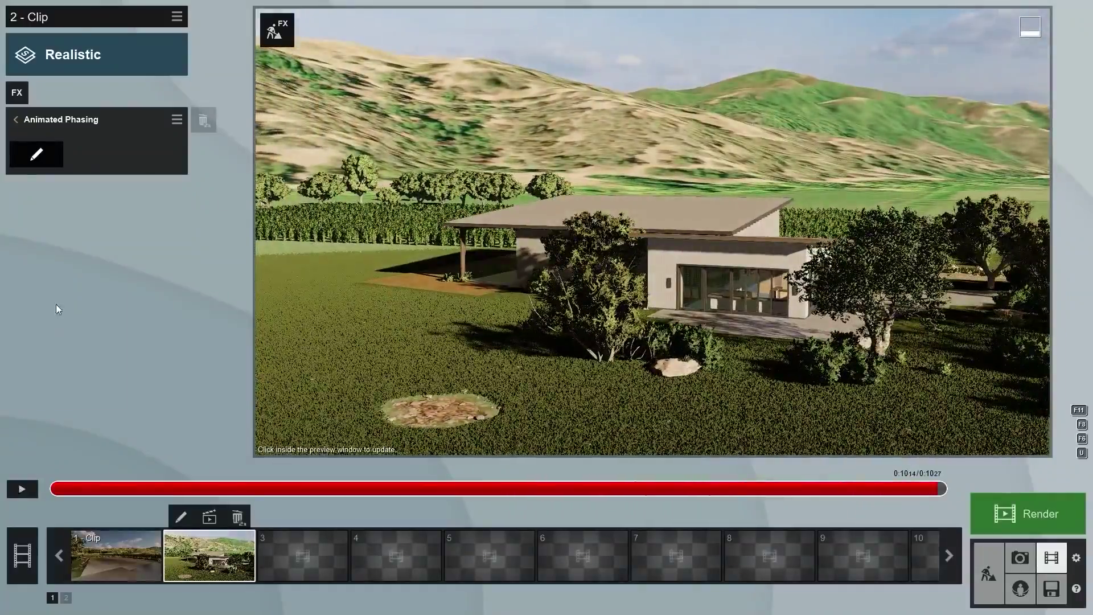
- Reopen the Animated Phasing effect and remove the 01_Ground model from Winery Animation's objects
left_click(37, 154)
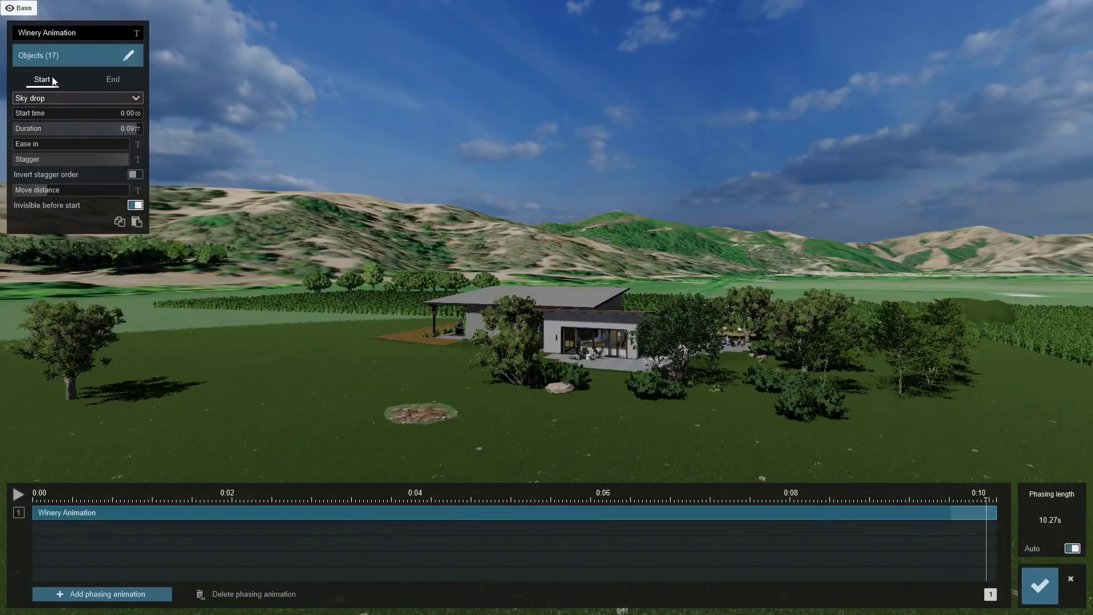
left_click(55, 59)
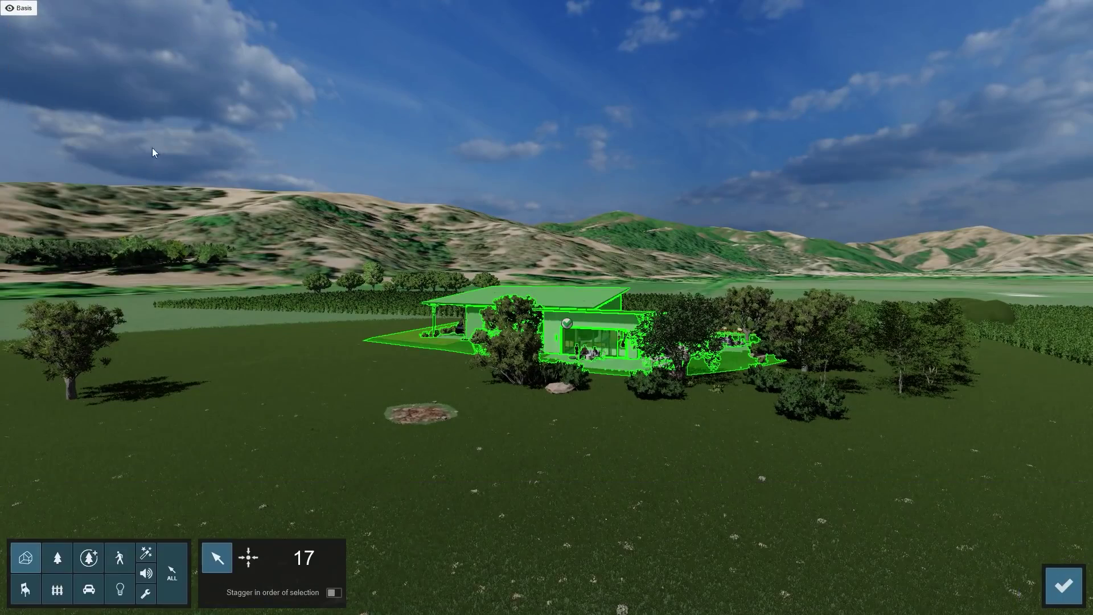
left_click(396, 341)
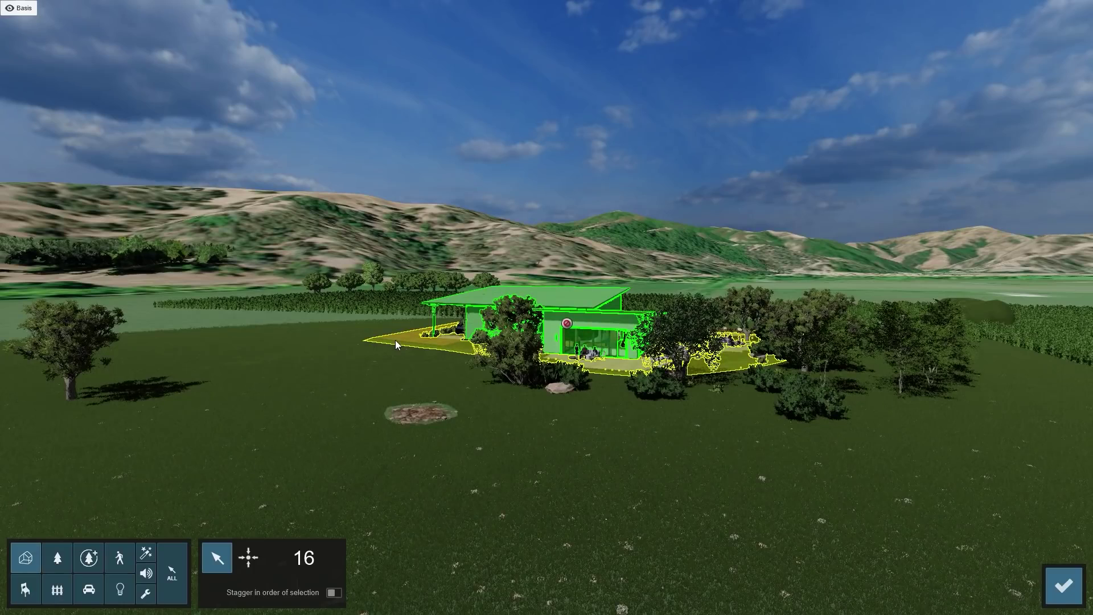
left_click(1064, 586)
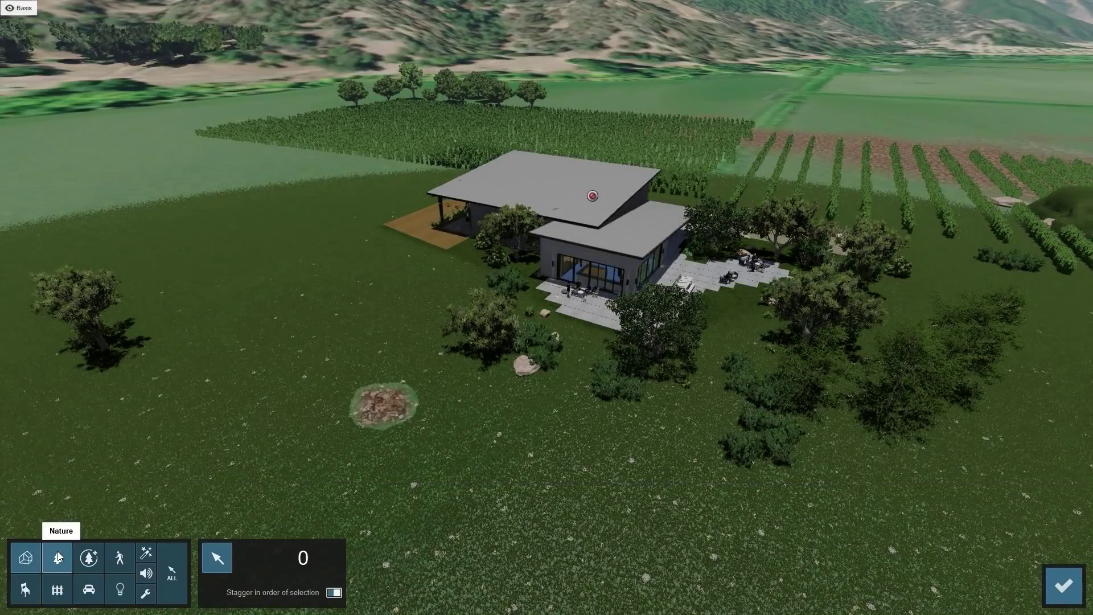
- Assign seven nature objects around the winery to a phasing animation one by one, staggered in order of selection, and preview it
left_click(57, 558)
left_click(89, 319)
left_click(481, 316)
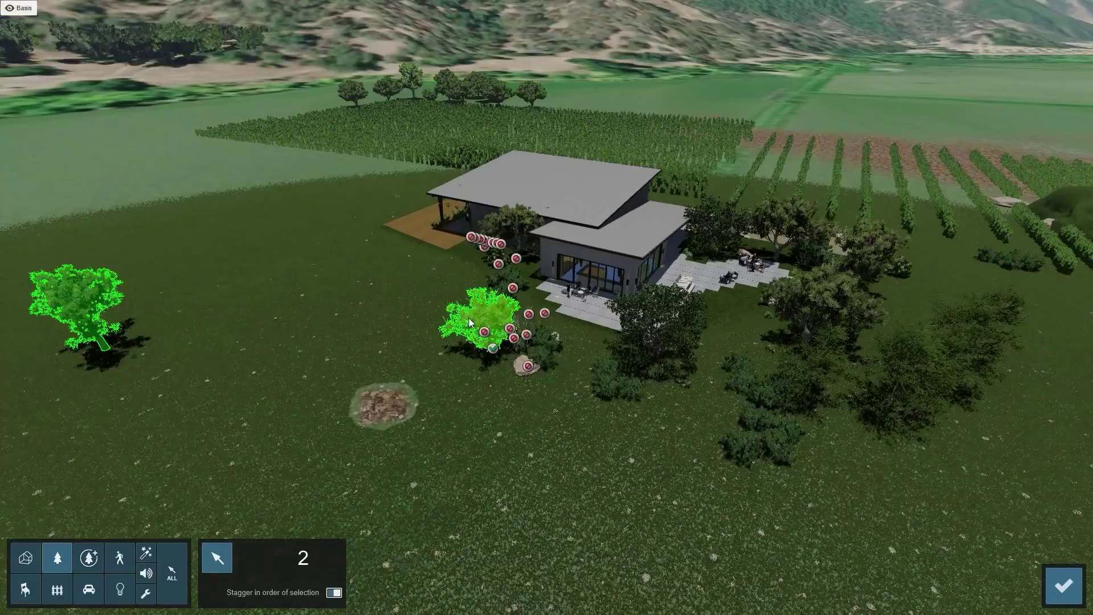
left_click(510, 226)
left_click(637, 316)
left_click(757, 376)
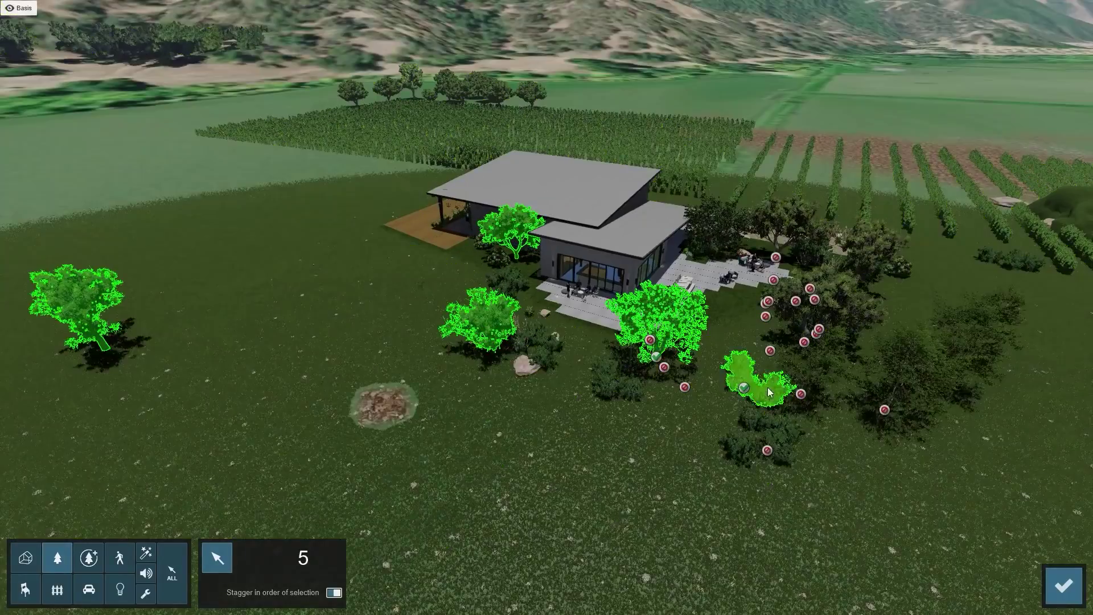
left_click(763, 439)
left_click(914, 373)
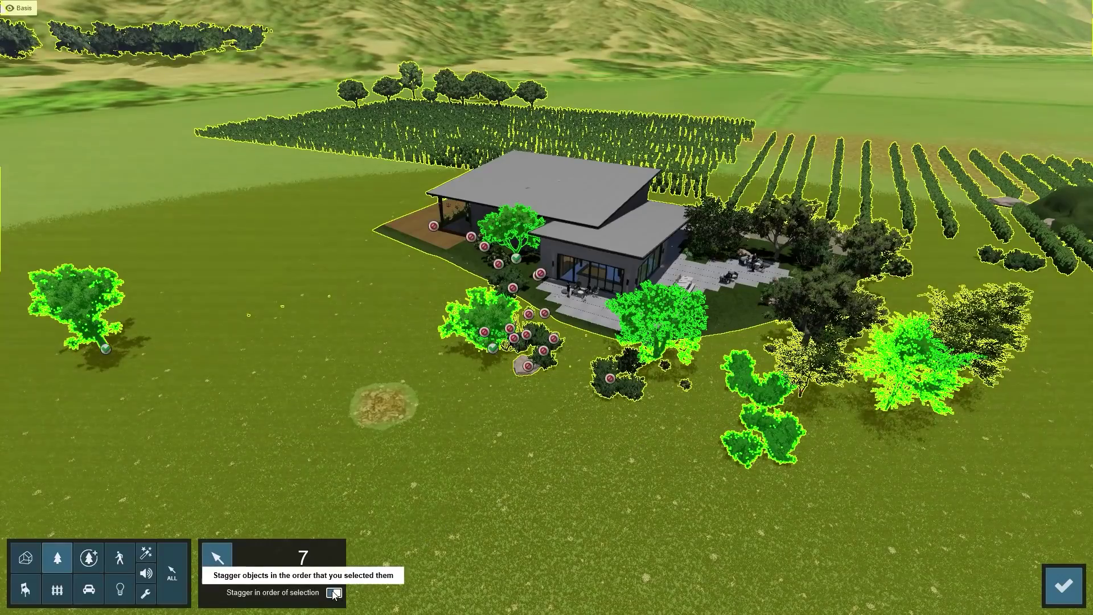
left_click(334, 593)
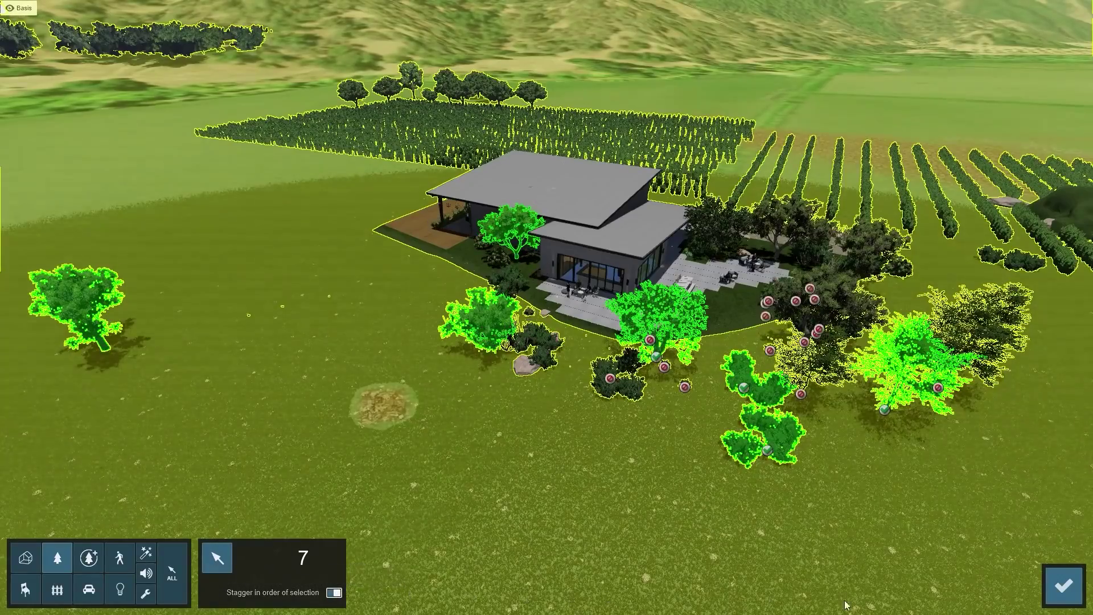
left_click(1065, 585)
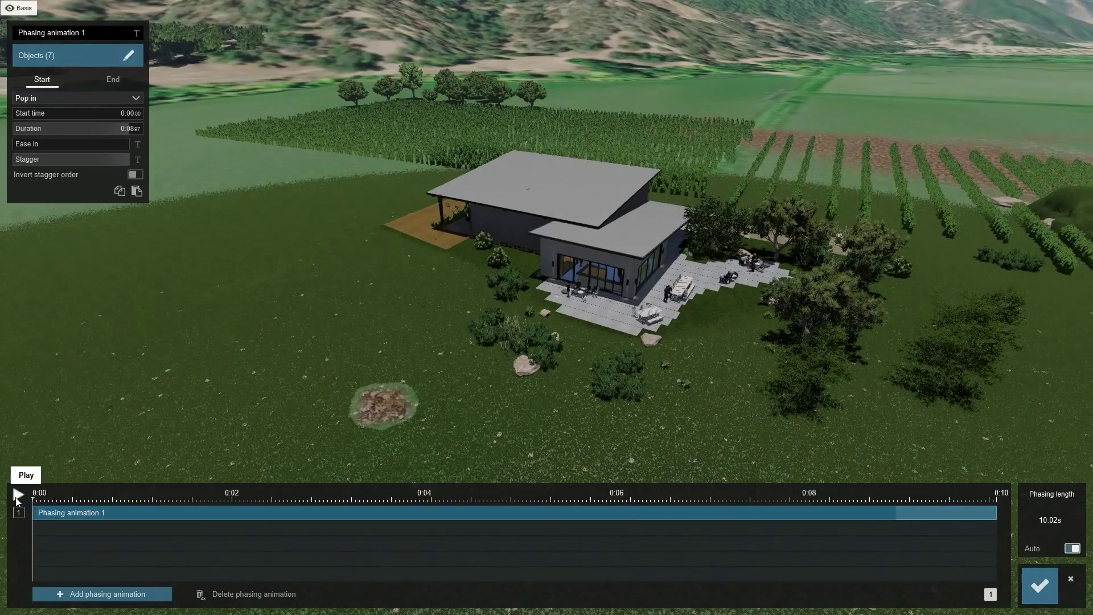
left_click(18, 494)
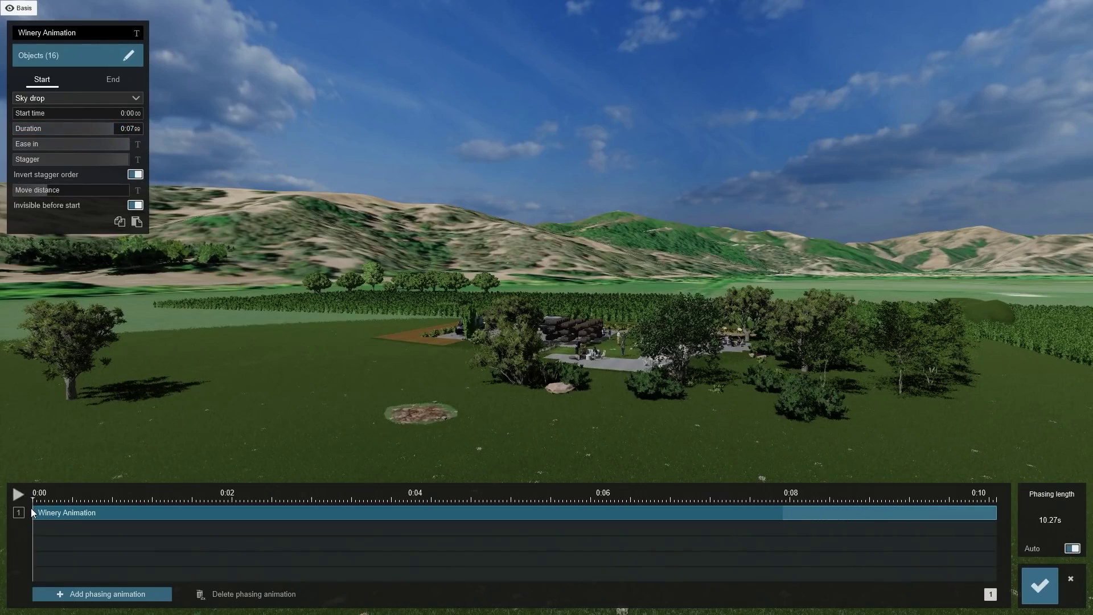
- Delay the start of Winery Animation on the timeline to about 0.85 seconds and preview clip 2
left_click_drag(32, 513, 124, 514)
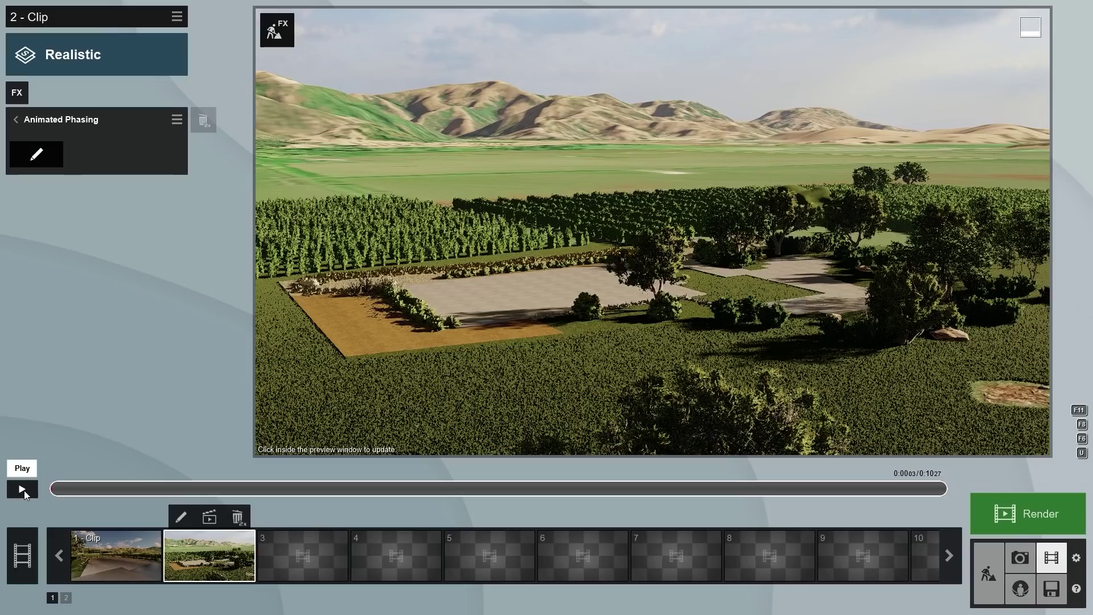
left_click(24, 490)
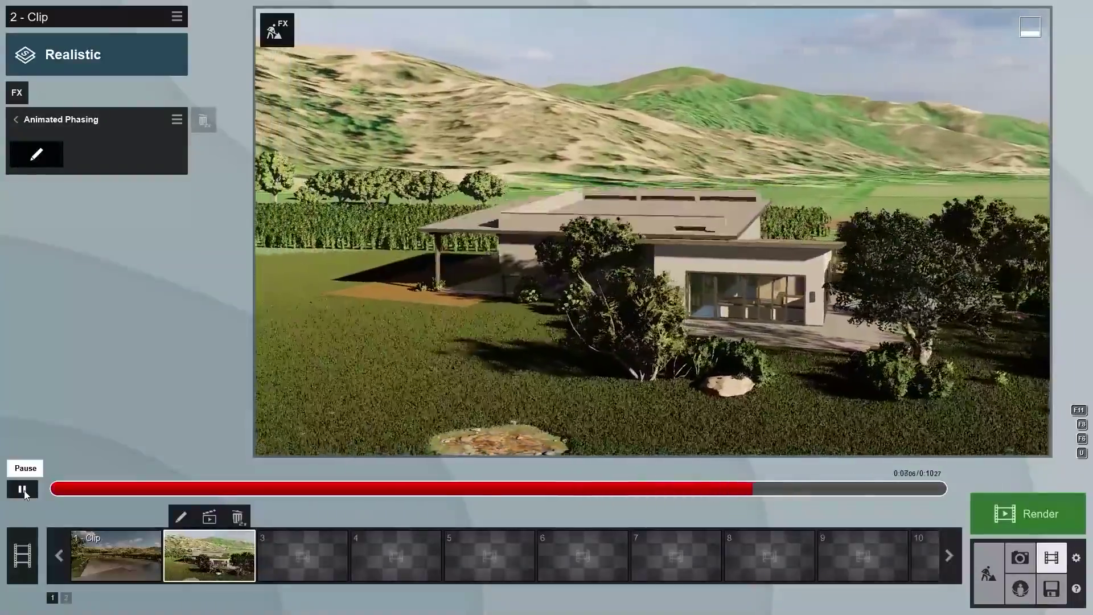
left_click(23, 491)
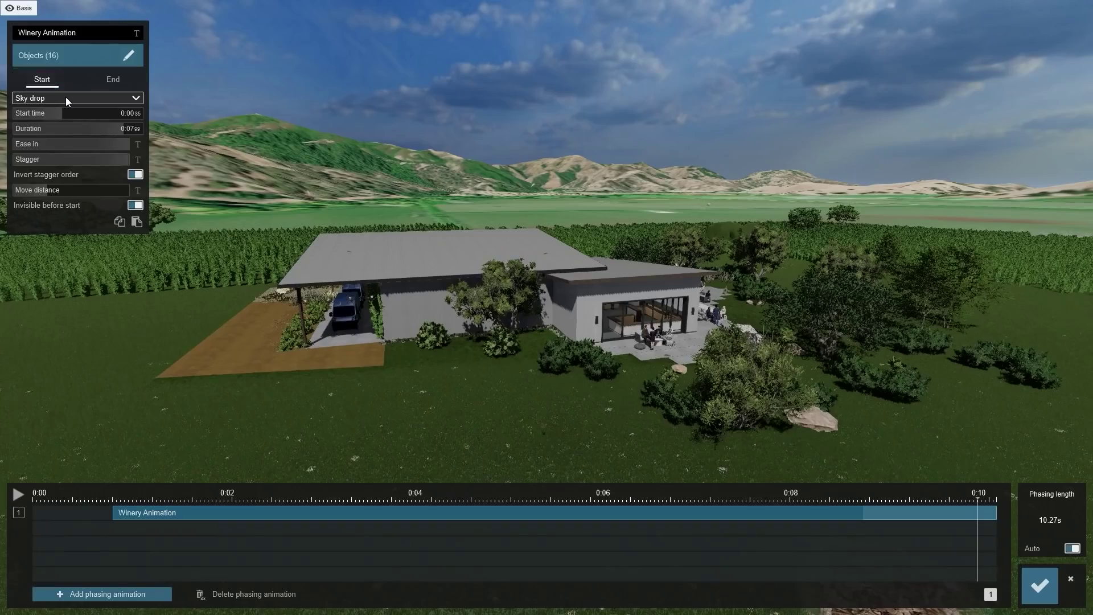
- Try the Pop in start effect on Winery Animation and preview it
left_click(66, 97)
left_click(65, 128)
left_click(17, 496)
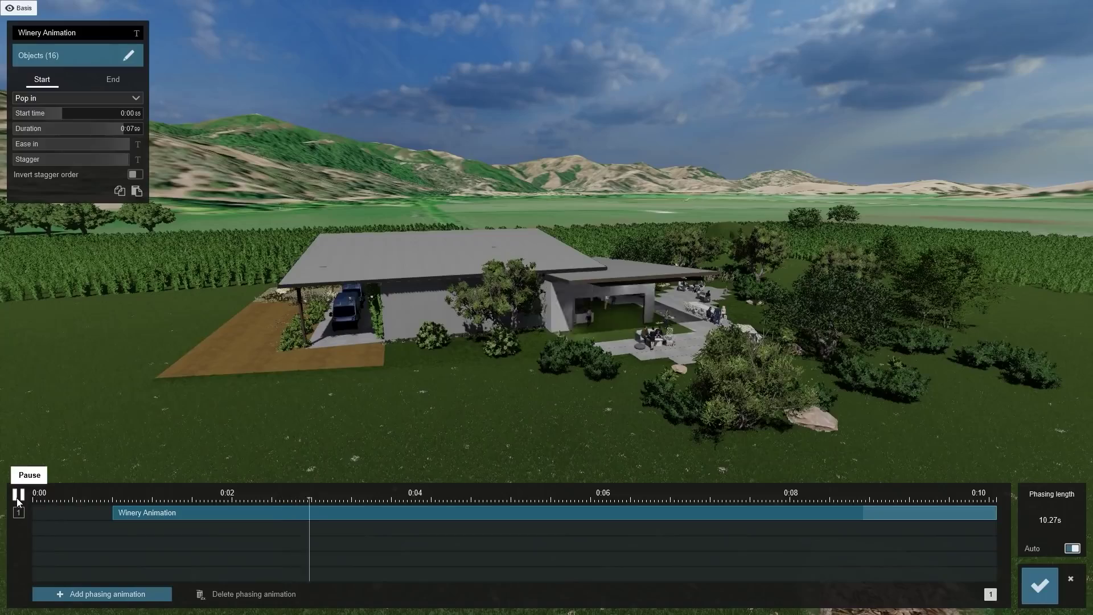
- Change Winery Animation's start effect to Ground rise and preview it
left_click(52, 97)
left_click(56, 155)
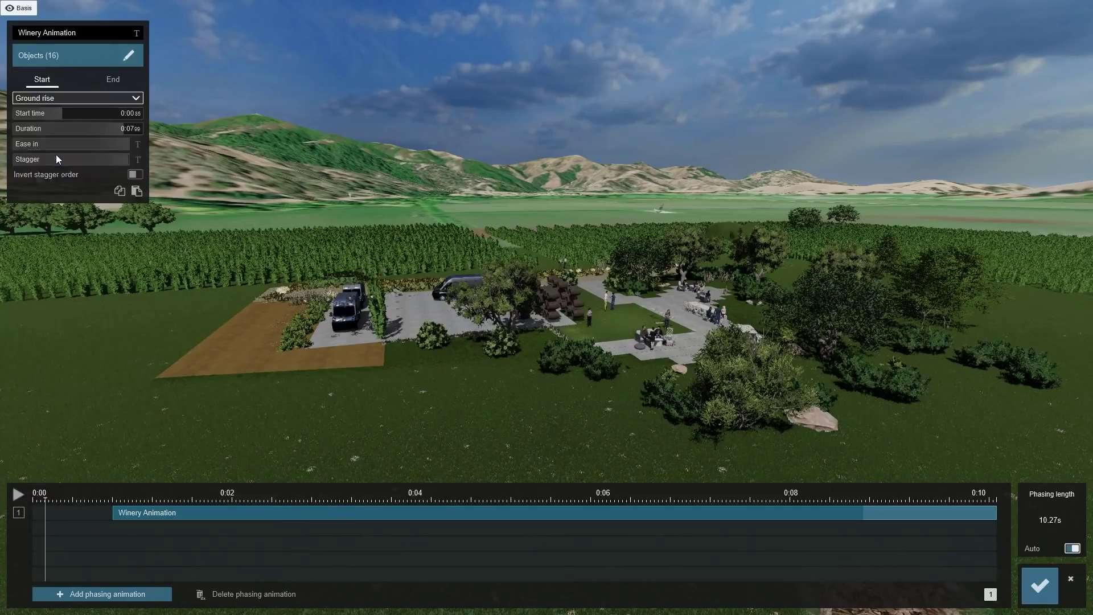
left_click(18, 496)
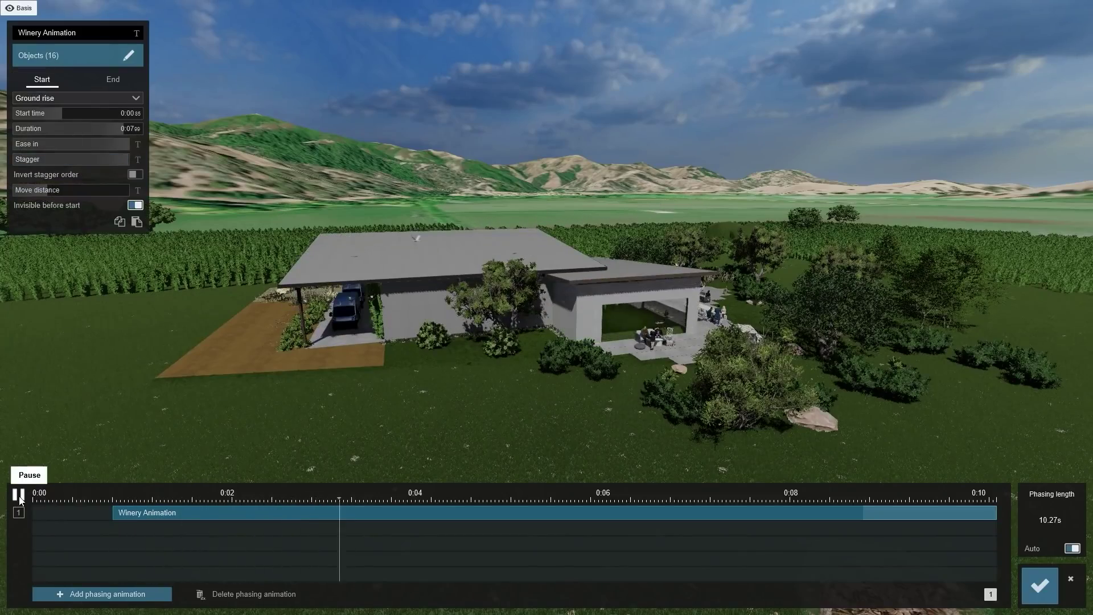
- Try the Implode start effect on Winery Animation, preview it, keep objects visible before the start and adjust the move distance
left_click(52, 98)
left_click(40, 170)
left_click(17, 495)
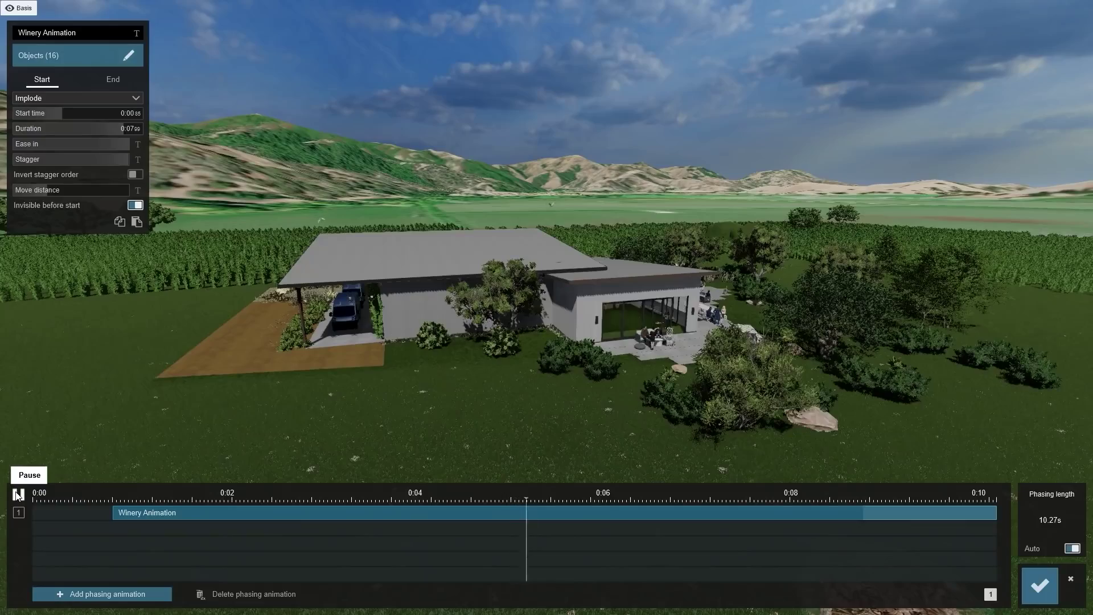
left_click(134, 205)
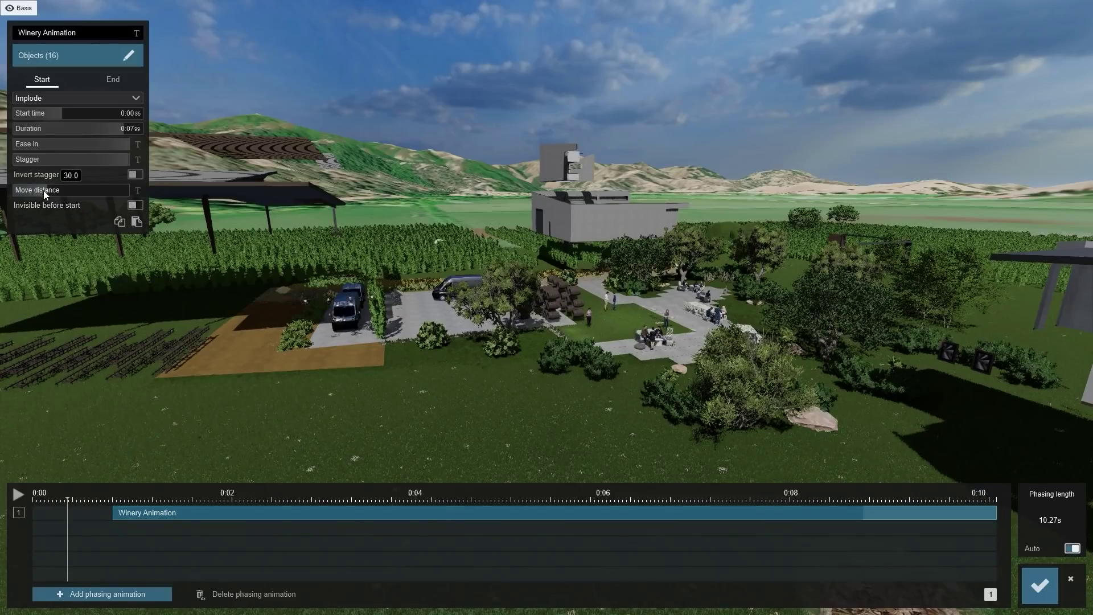
left_click_drag(43, 190, 34, 193)
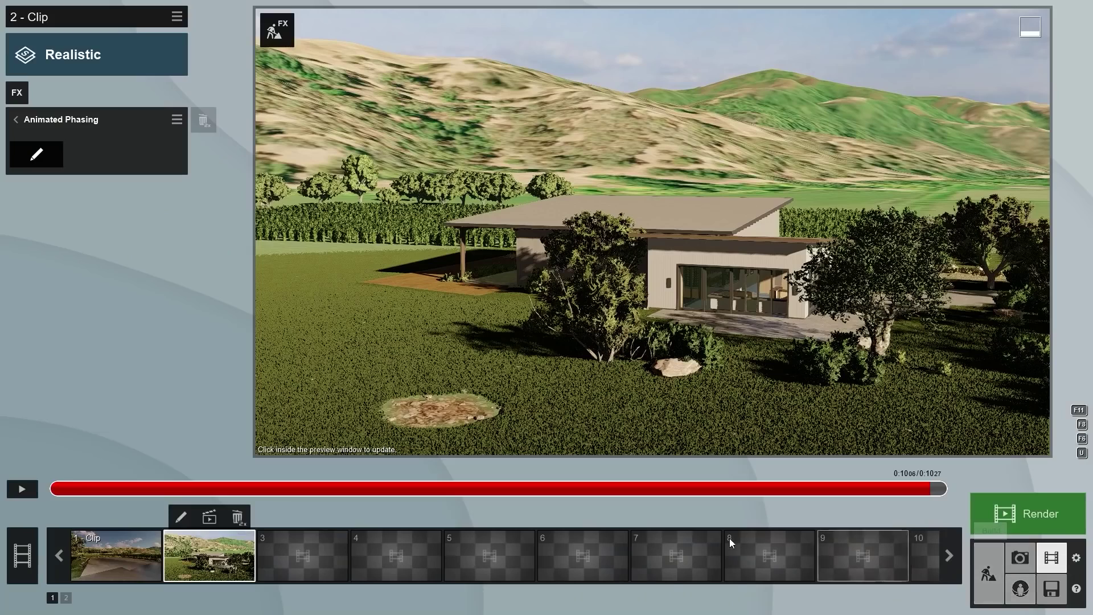
- Extend clip 2 with a third camera keyframe and save the clip
left_click(180, 517)
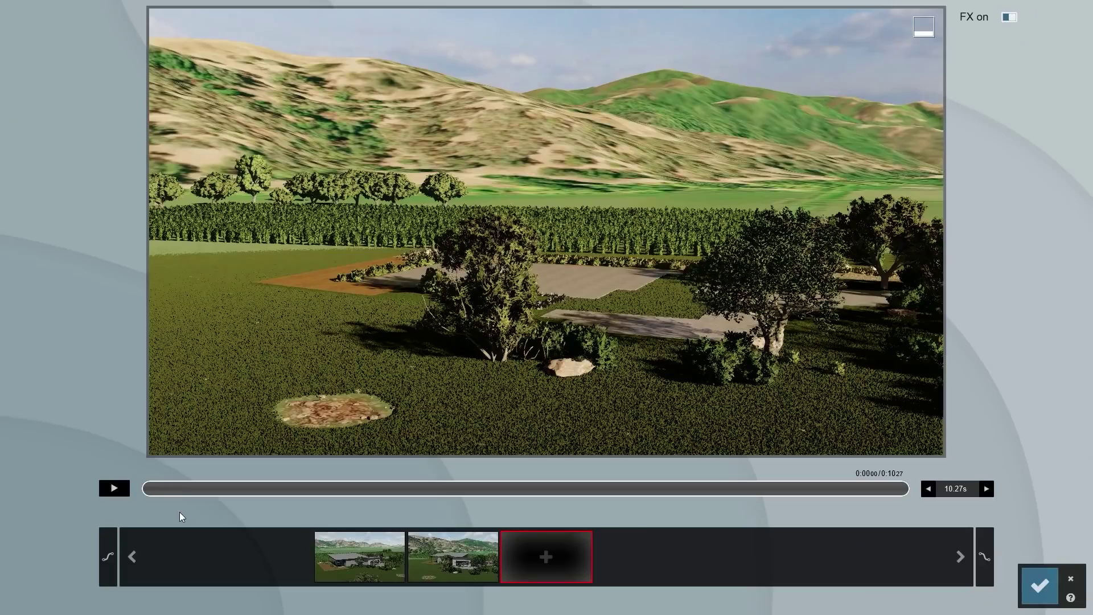
left_click(545, 558)
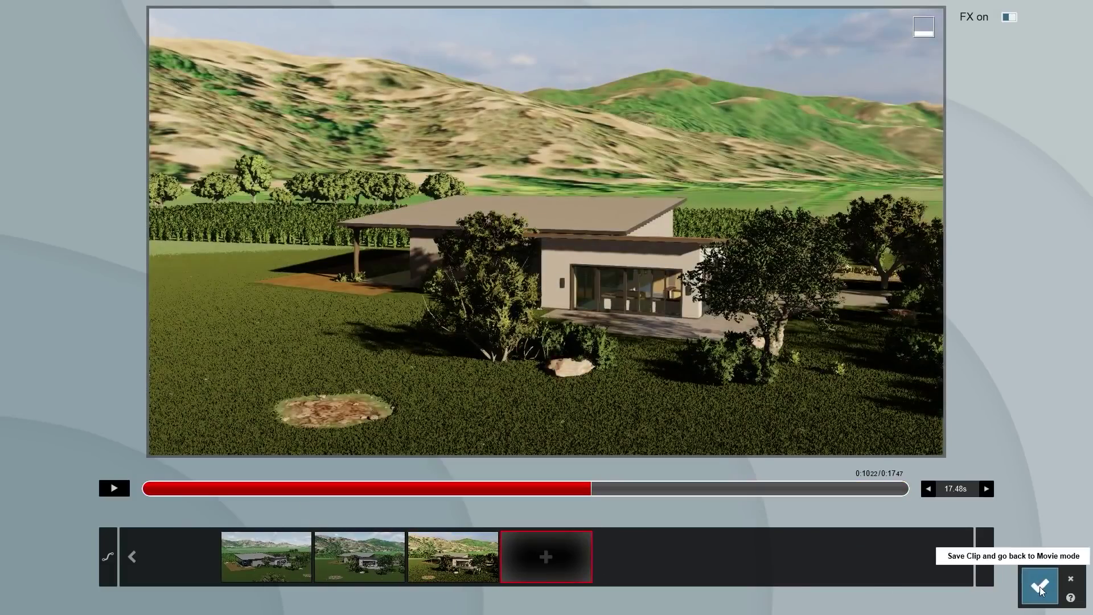
left_click(1041, 586)
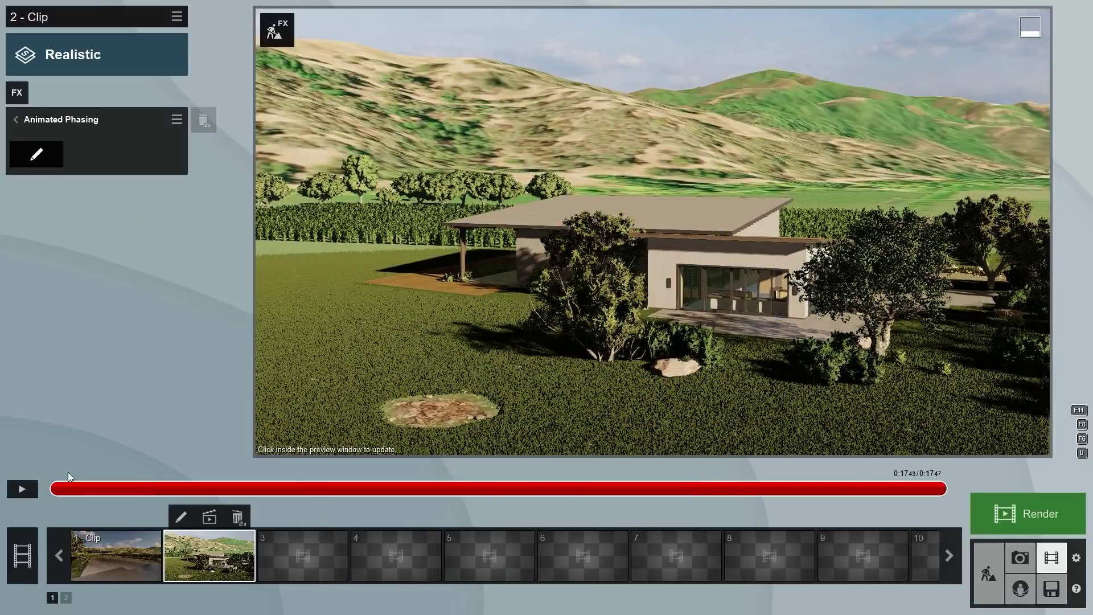
- Keyframe Layer Visibility at about 11.5 seconds in clip 2 to show the Cars, Lights, People, Furniture (Outdoor) and Light Fixtures layers
left_click_drag(186, 494, 637, 486)
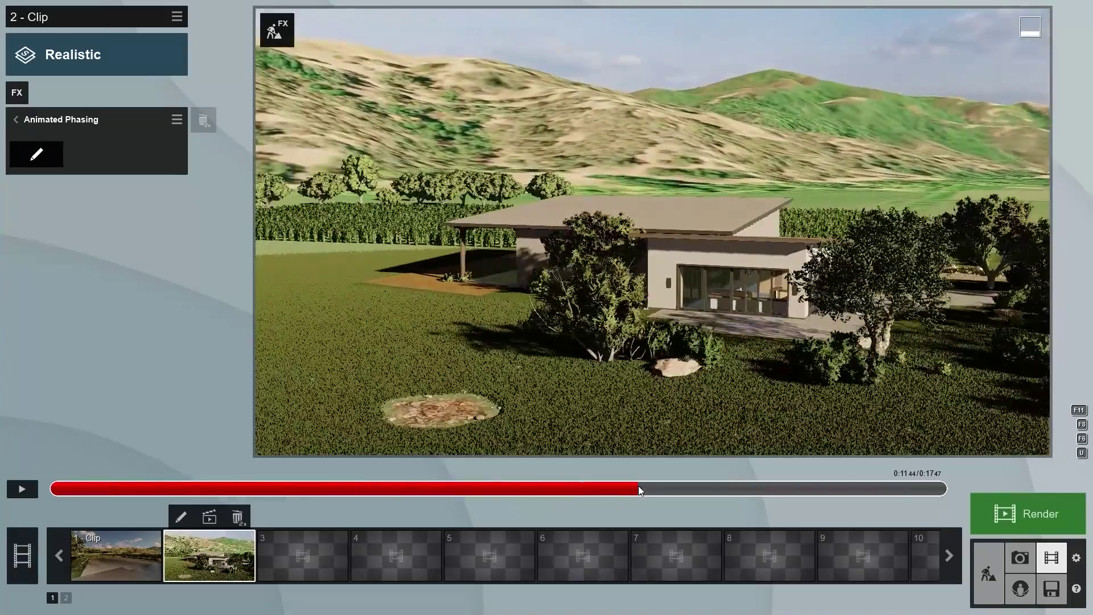
left_click(15, 119)
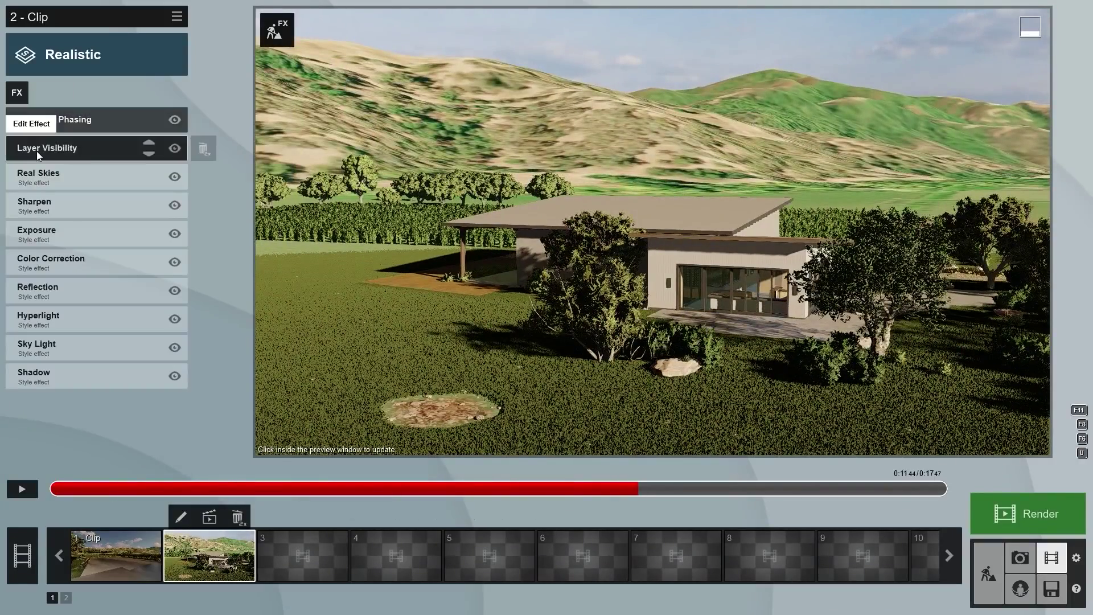
left_click(36, 149)
left_click(180, 177)
left_click(34, 142)
left_click(51, 142)
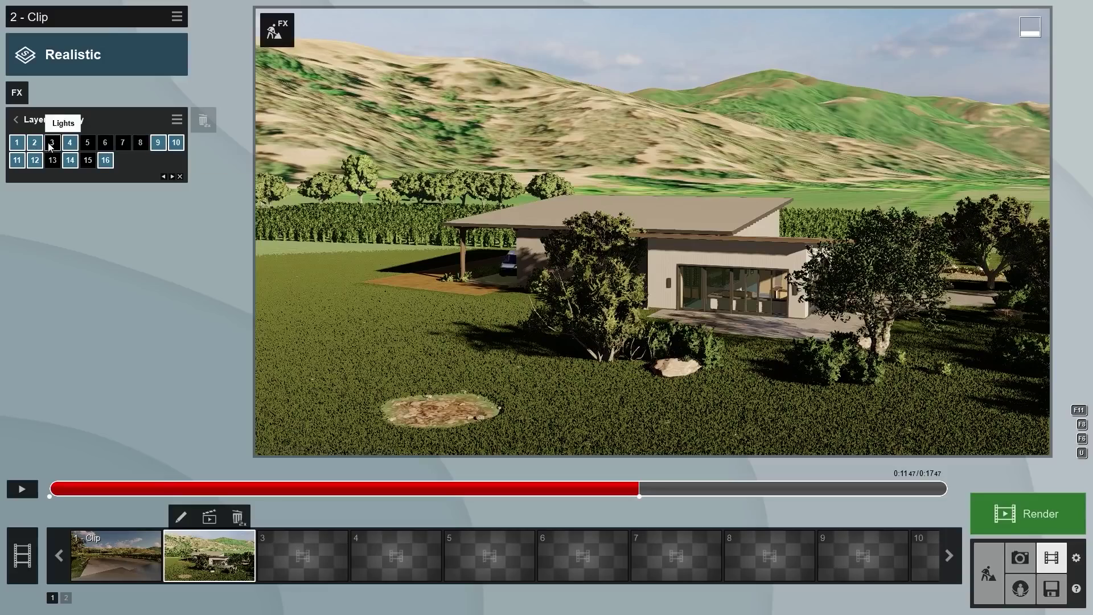
left_click(87, 142)
left_click(104, 142)
left_click(123, 143)
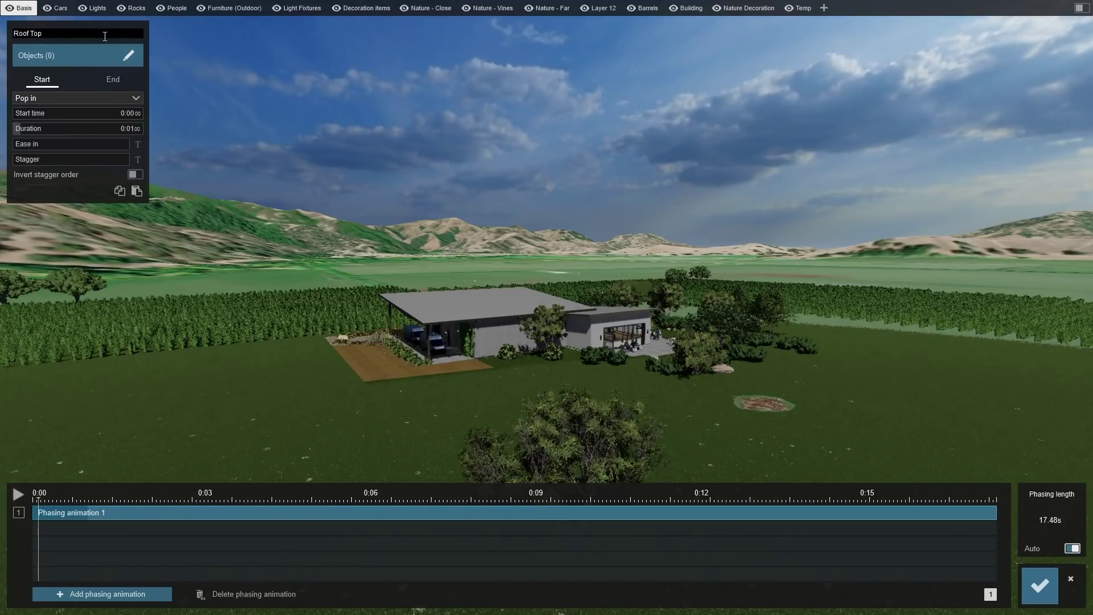
- Name the first phasing animation Roof Top and assign the winery's roof model to it
type("Roof Top")
key("Return")
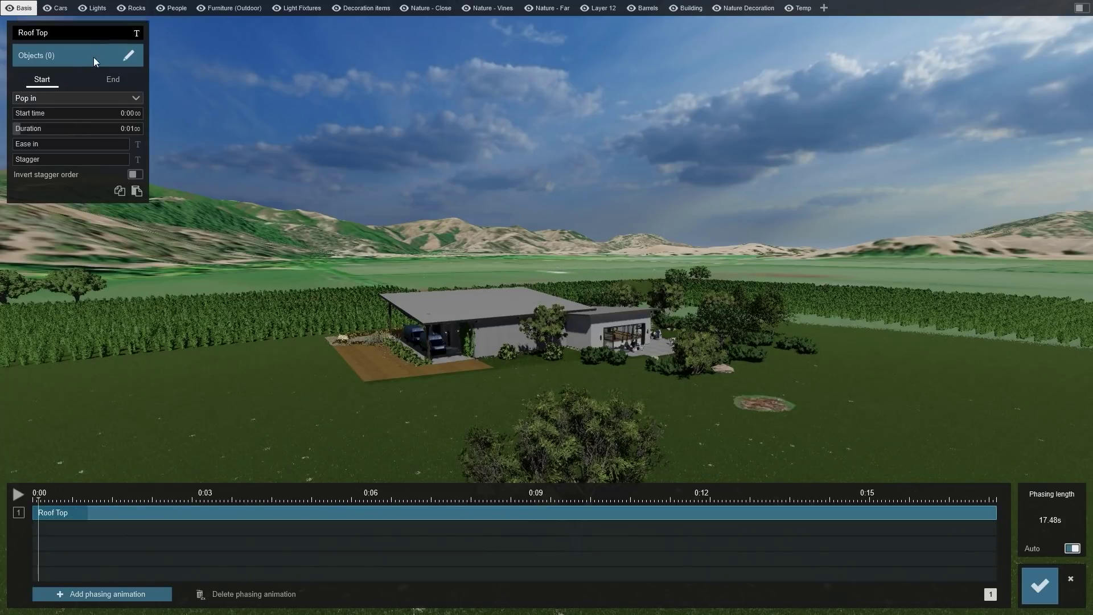
left_click(62, 57)
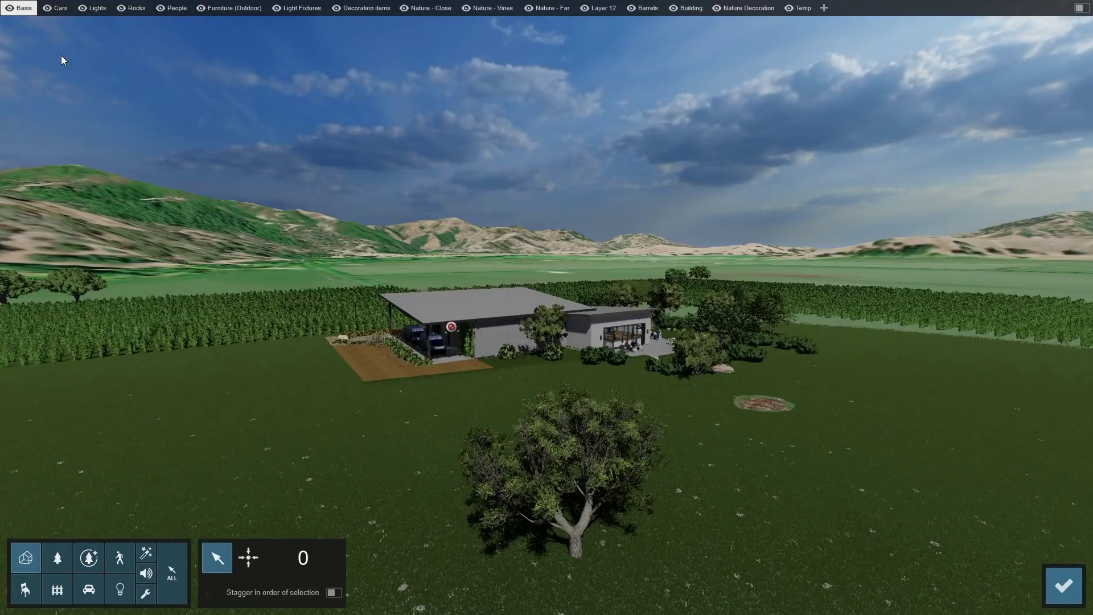
left_click(422, 316)
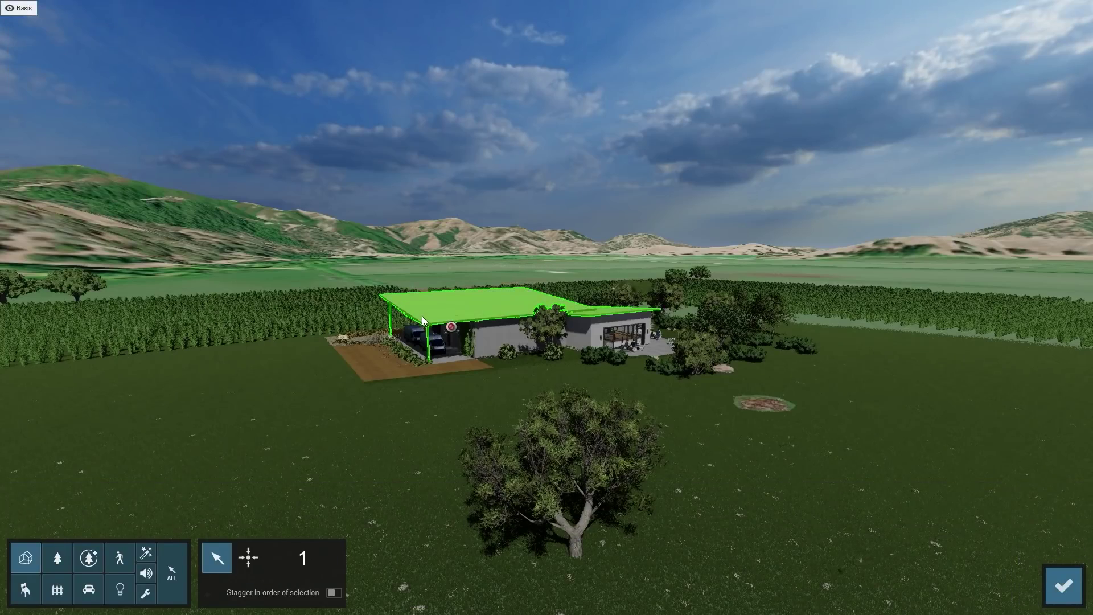
left_click(1063, 586)
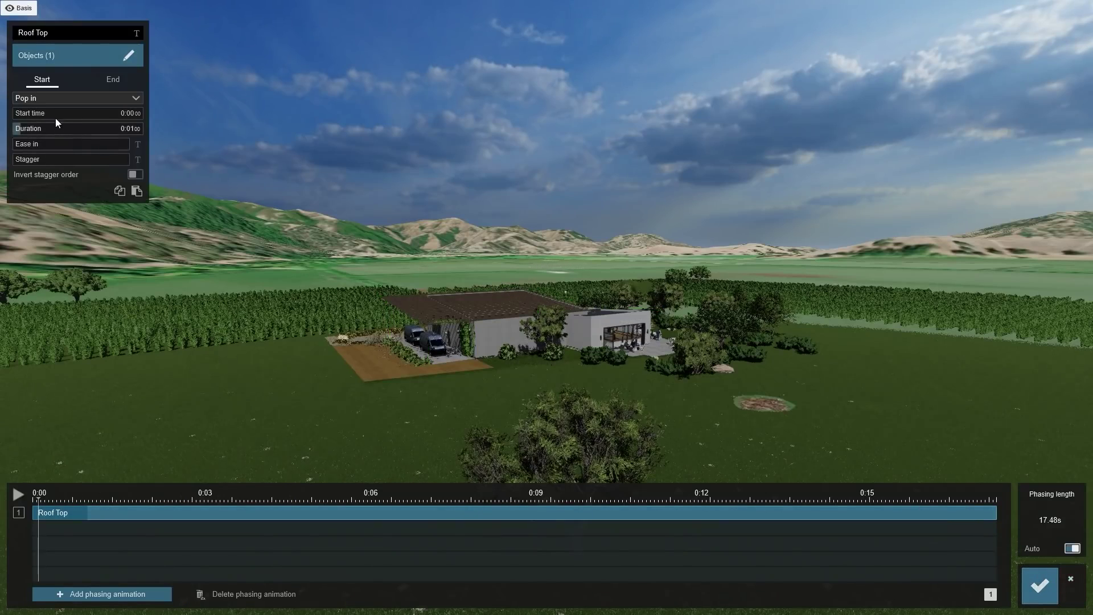
- Give Roof Top the Sky drop start effect and delay its start to about 6 seconds
left_click(49, 96)
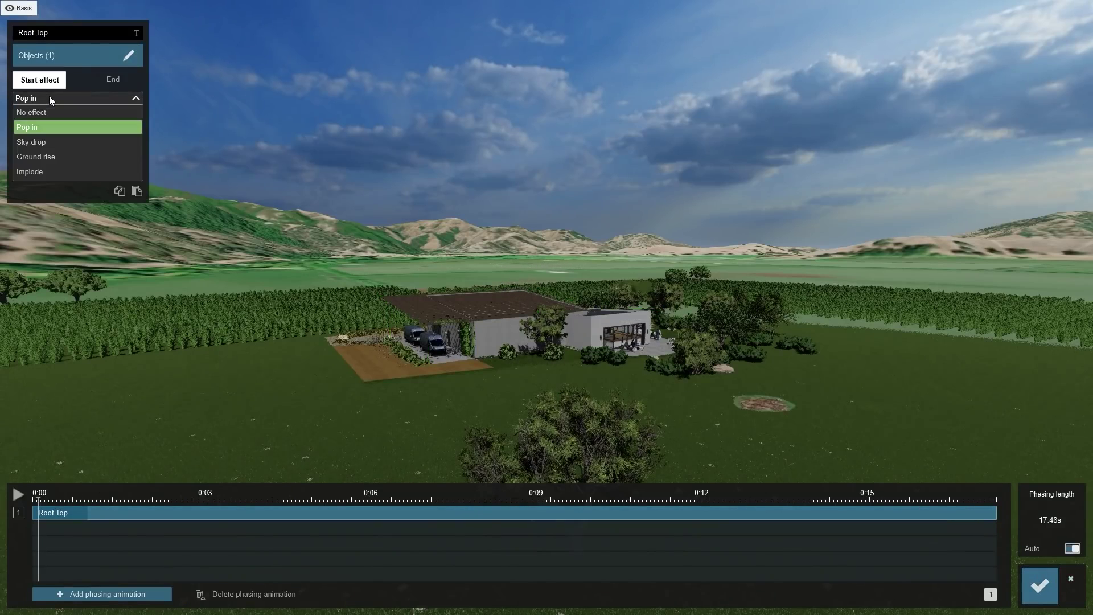
left_click(51, 141)
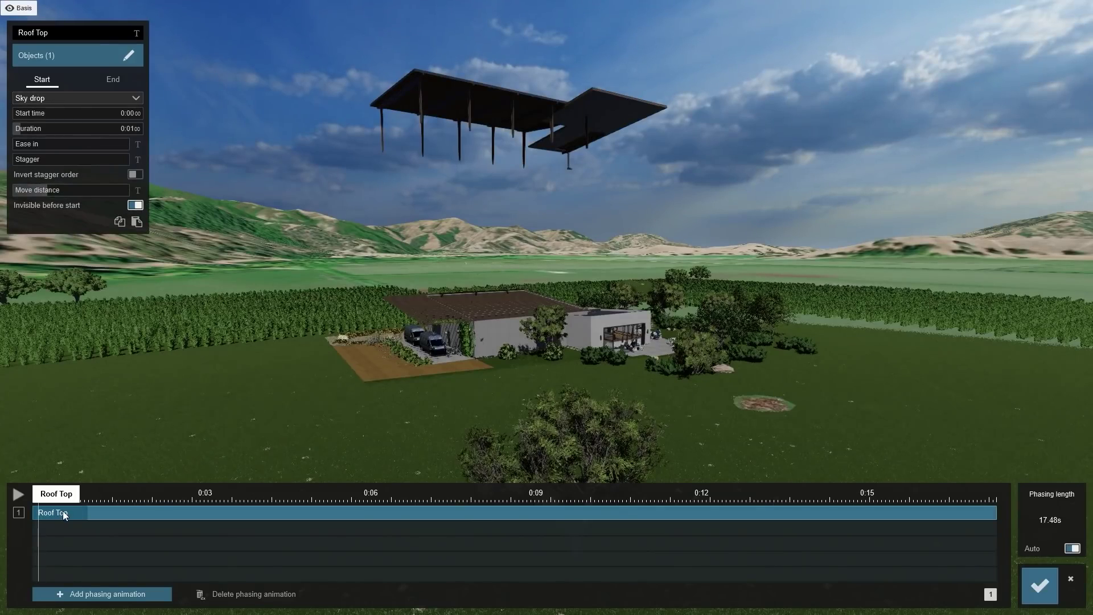
left_click_drag(76, 512, 358, 529)
left_click_drag(431, 517, 397, 534)
- Set Roof Top's move distance to about 10.1 while viewing its starting position, keeping it invisible before start
left_click(344, 495)
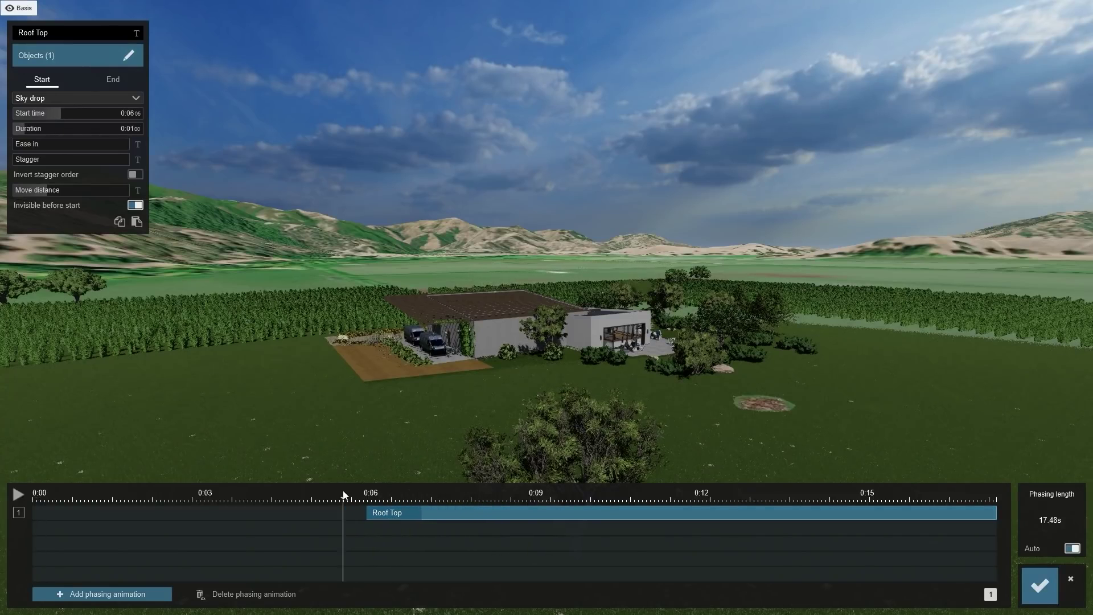
left_click_drag(368, 499, 364, 501)
left_click(135, 206)
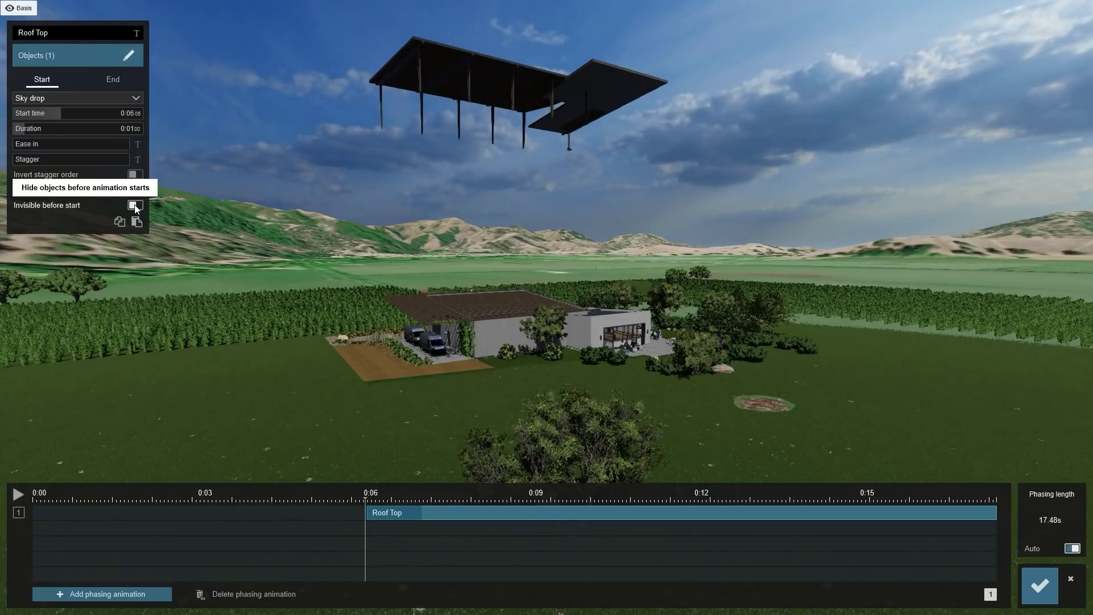
left_click_drag(46, 190, 26, 195)
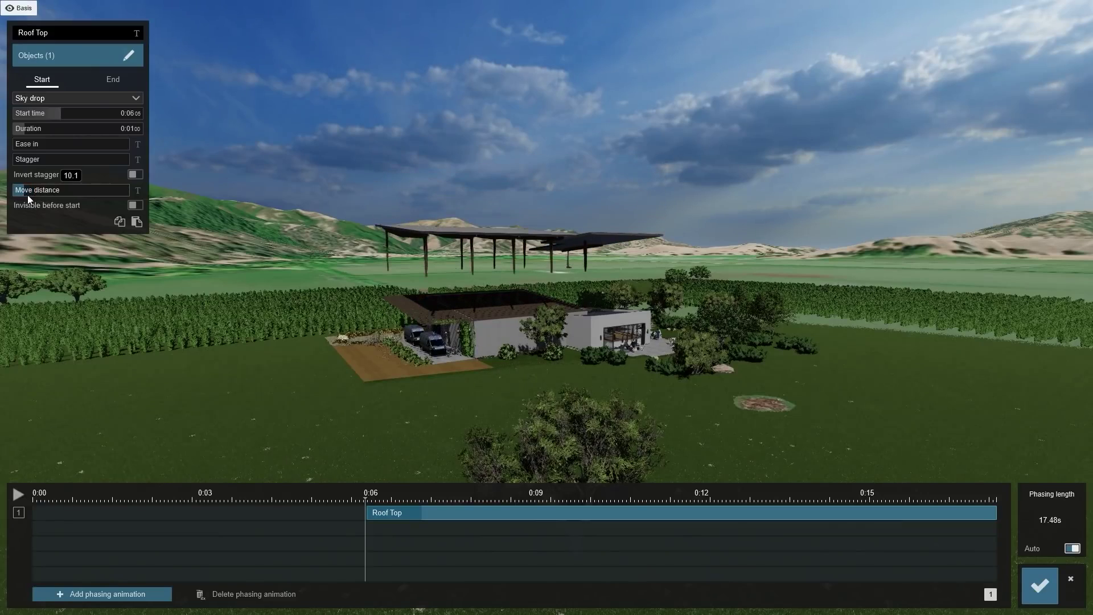
left_click(135, 206)
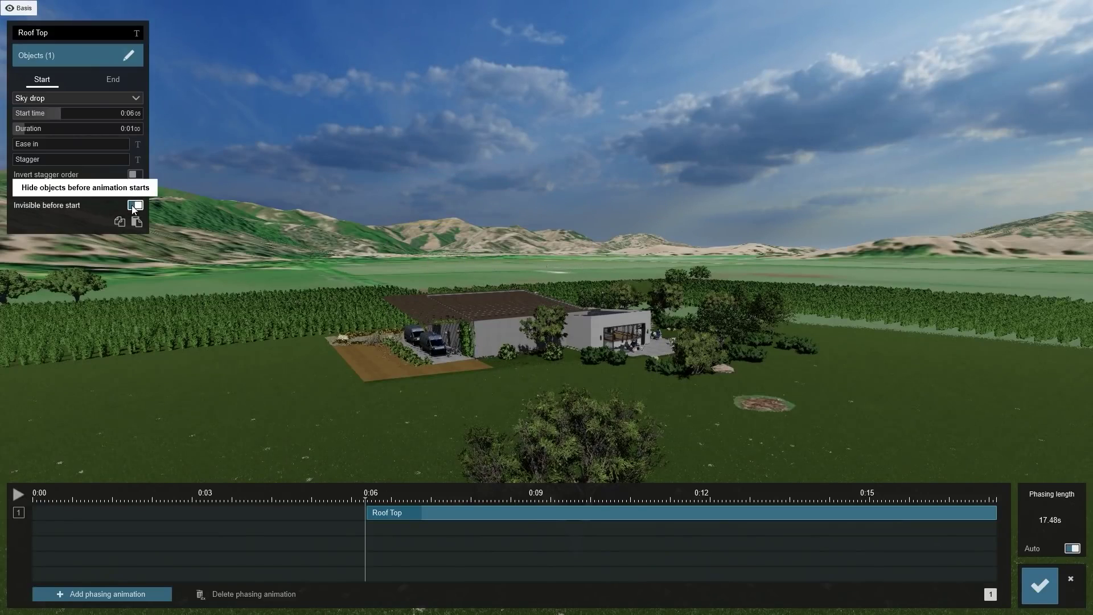
- Add a second phasing animation named Roof support girders and assign the girder model under the roof to it
left_click(141, 600)
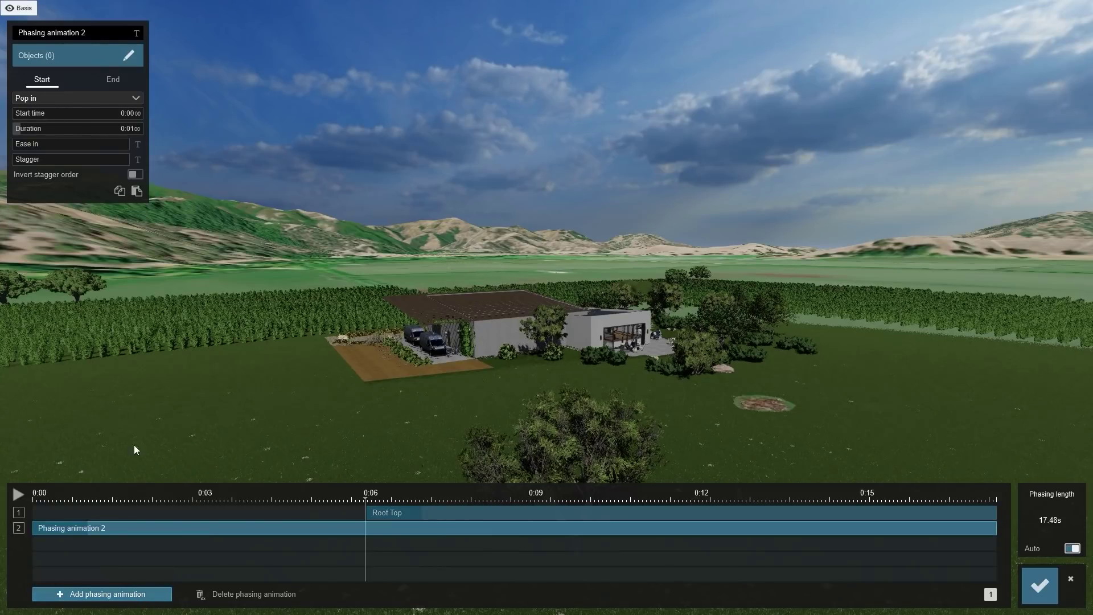
left_click(93, 38)
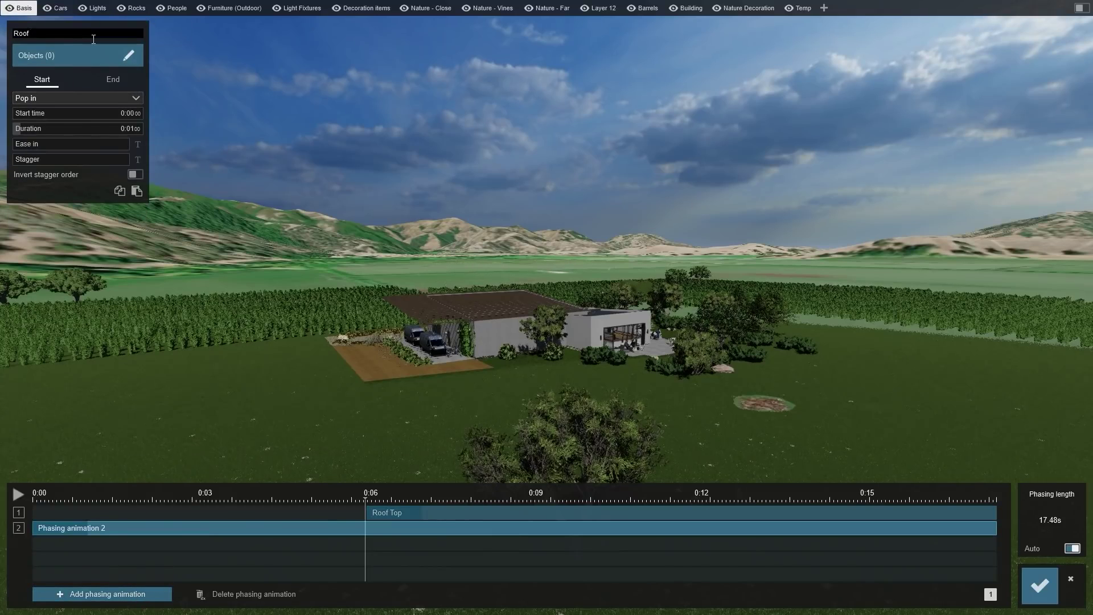
type("Roof support girders")
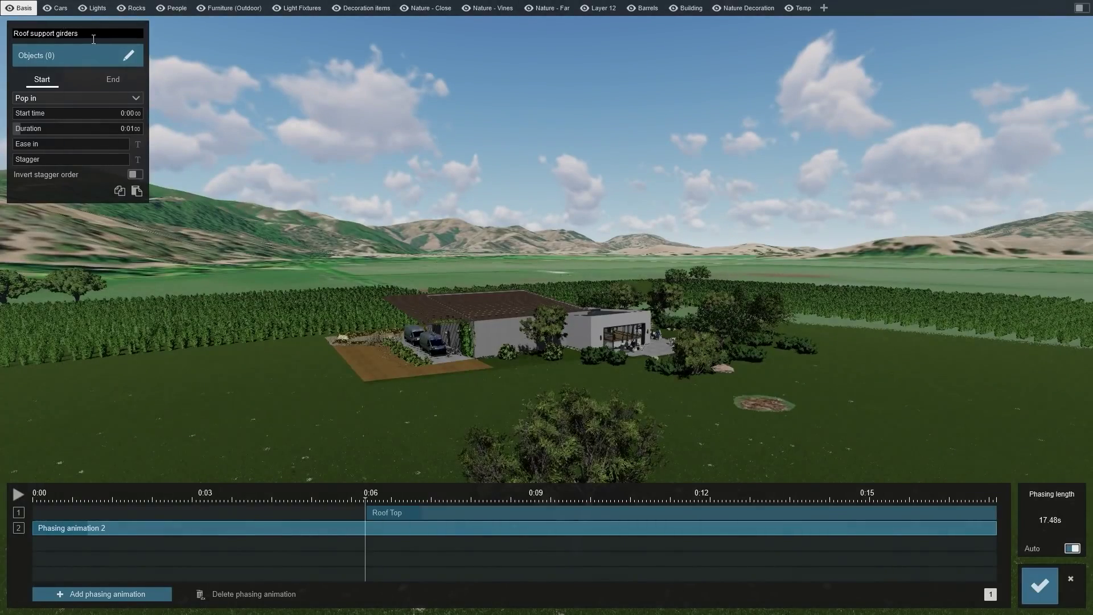
key("Return")
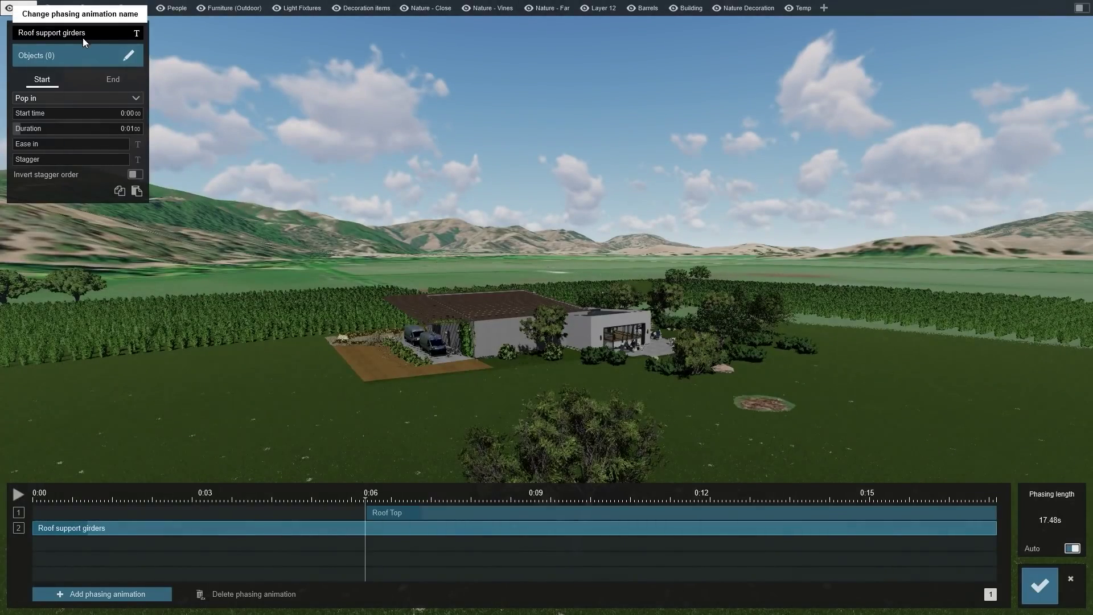
left_click(58, 57)
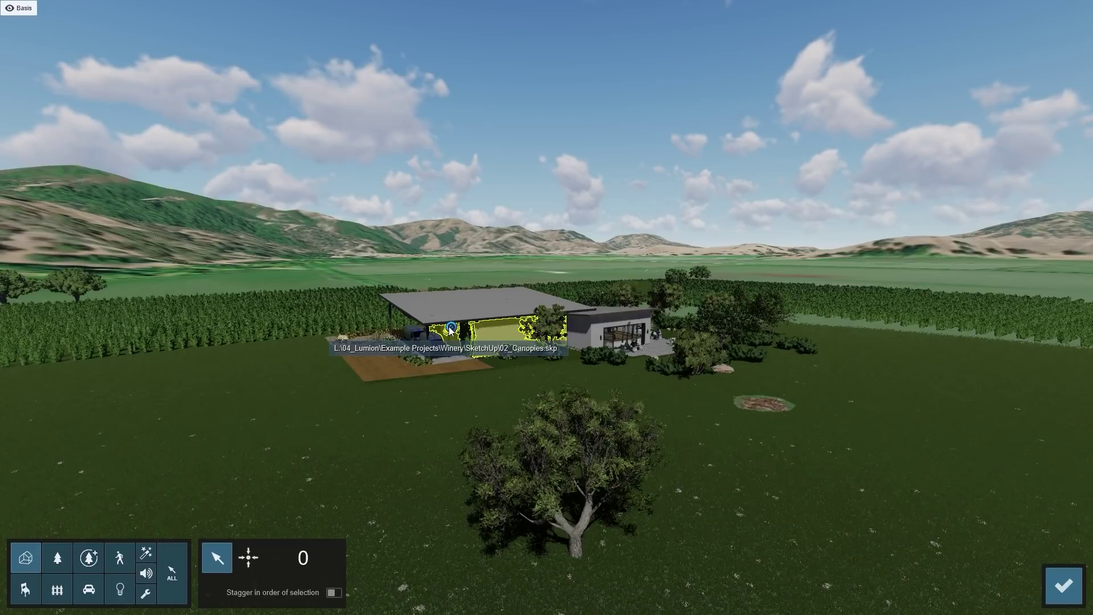
left_click(451, 331)
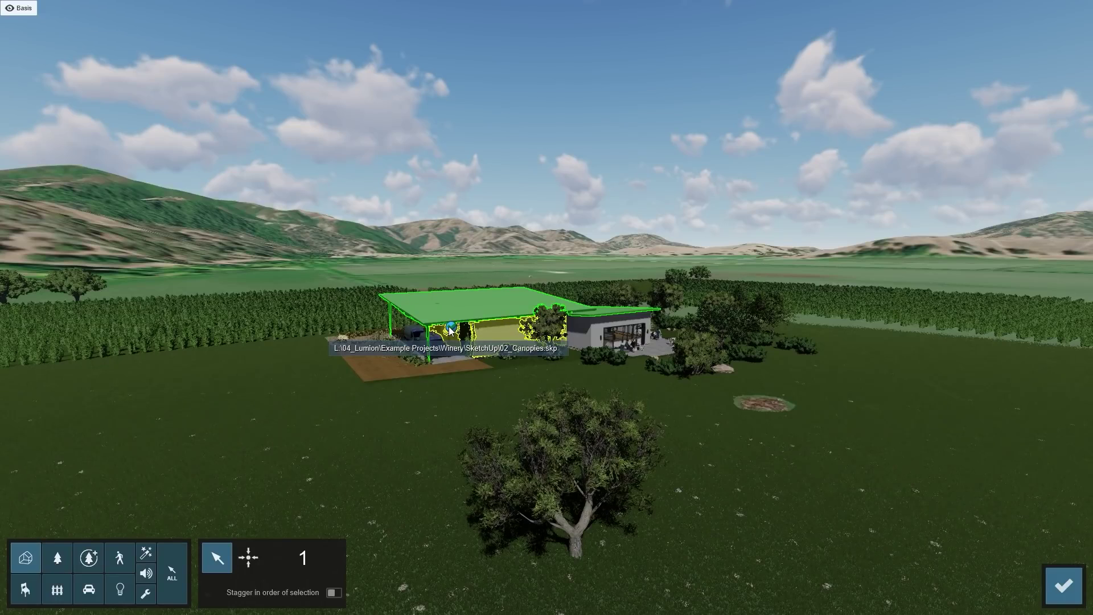
left_click(451, 330)
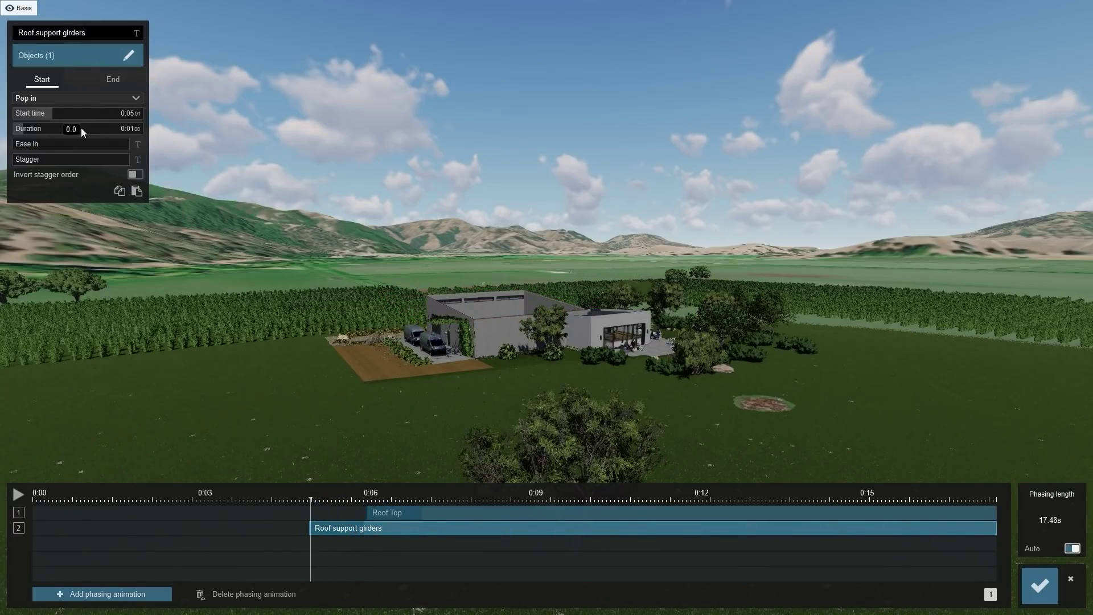
- Give Roof support girders the Sky drop start effect with a move distance of about 10.1, keeping it invisible before start
left_click(54, 99)
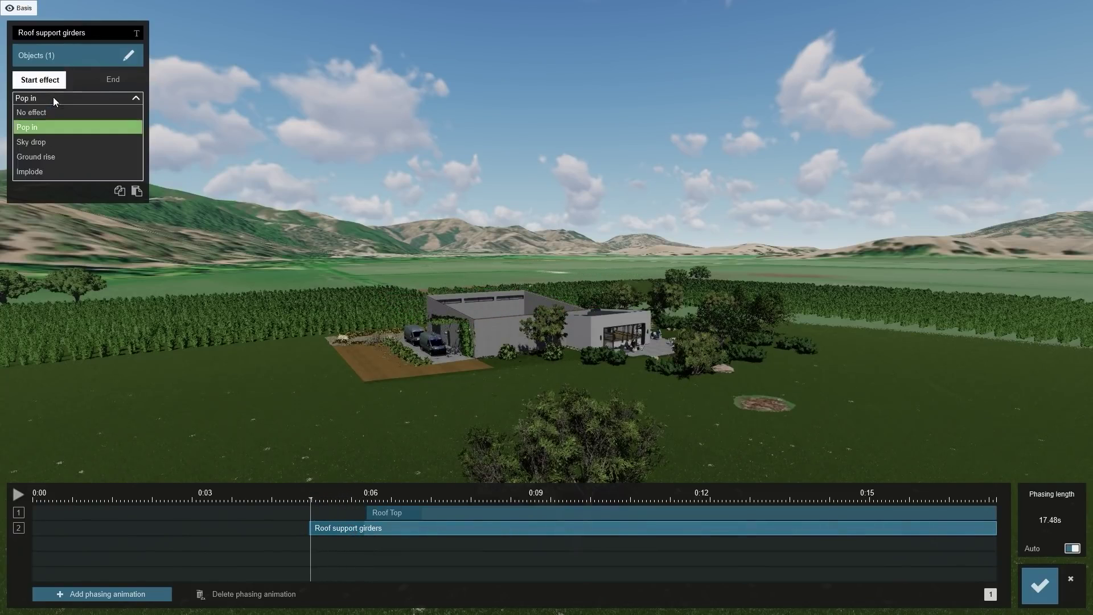
left_click(53, 141)
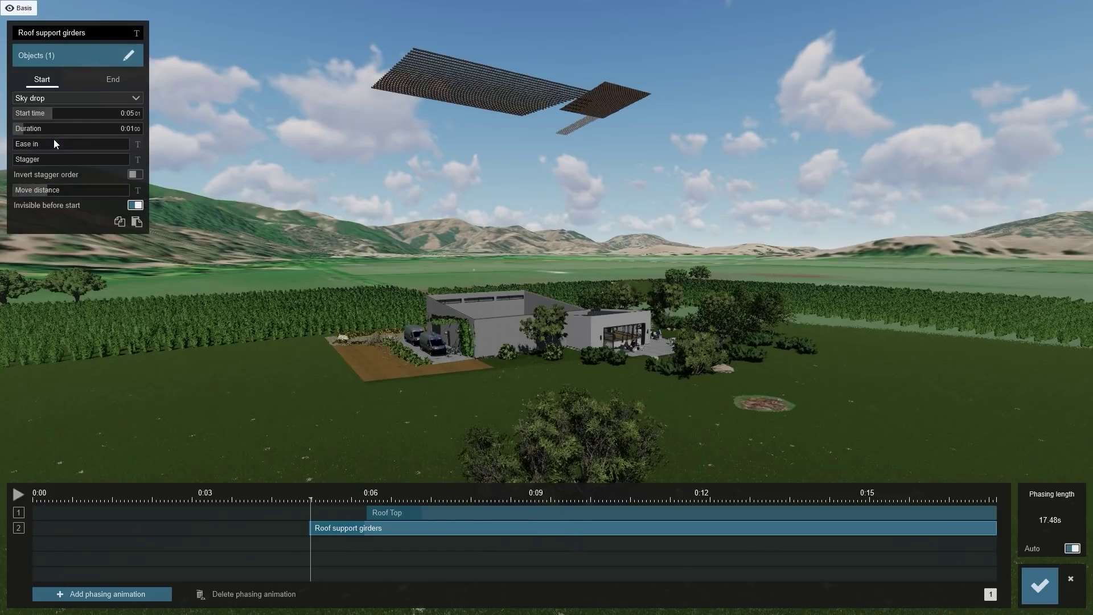
left_click(310, 499)
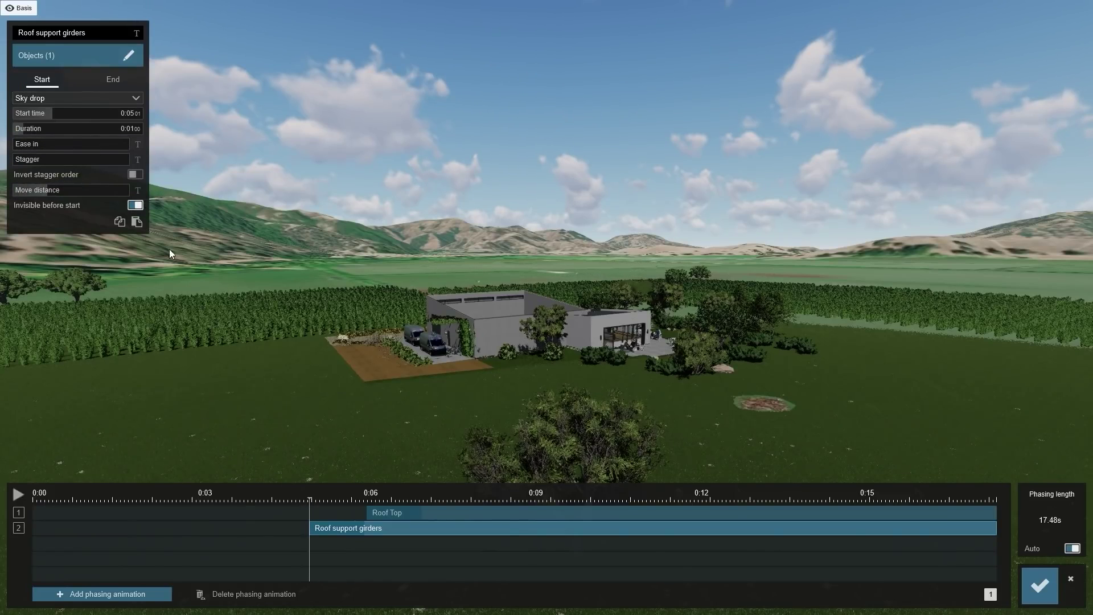
left_click(134, 206)
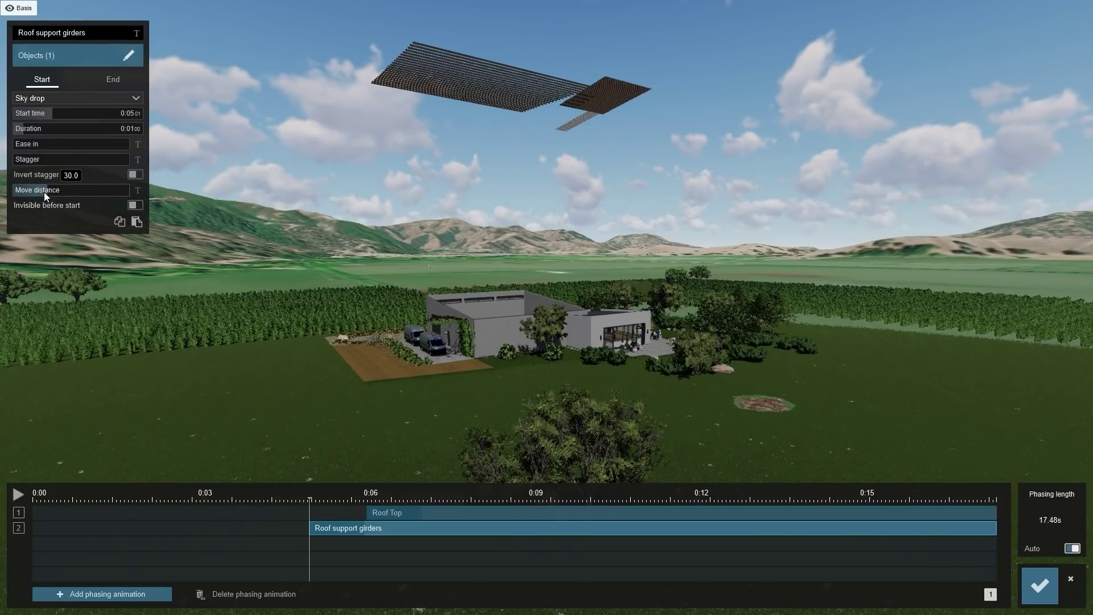
left_click_drag(43, 193, 24, 191)
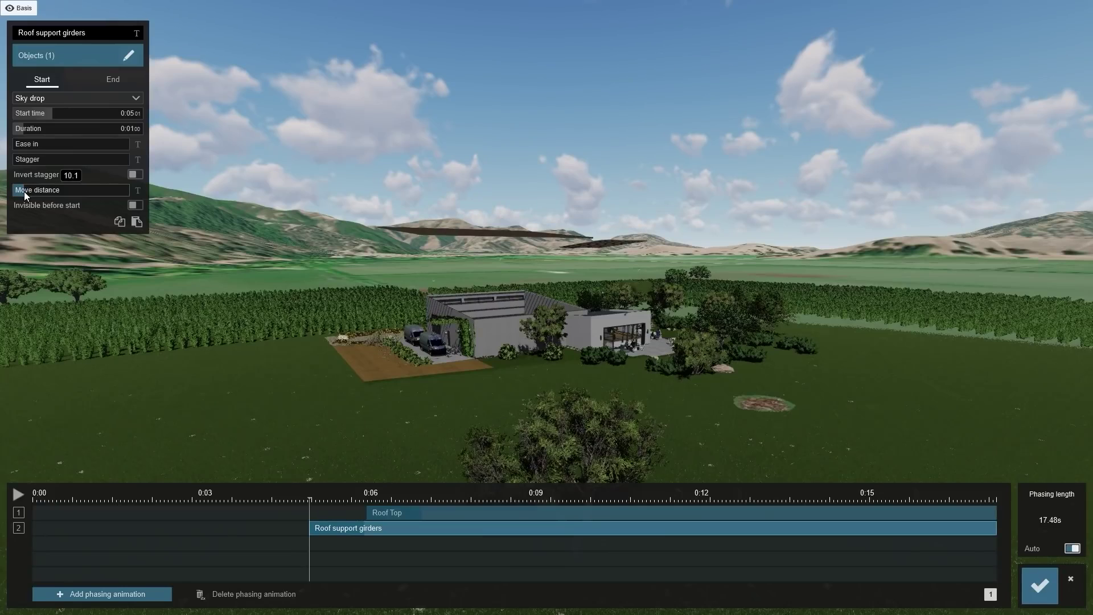
left_click(135, 205)
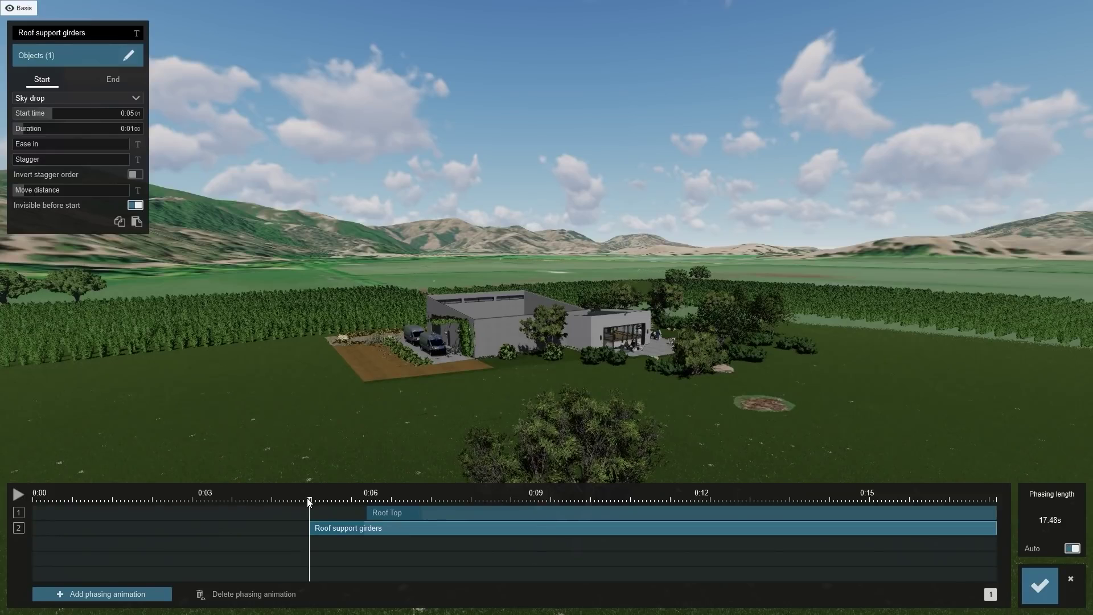
left_click_drag(308, 500, 311, 501)
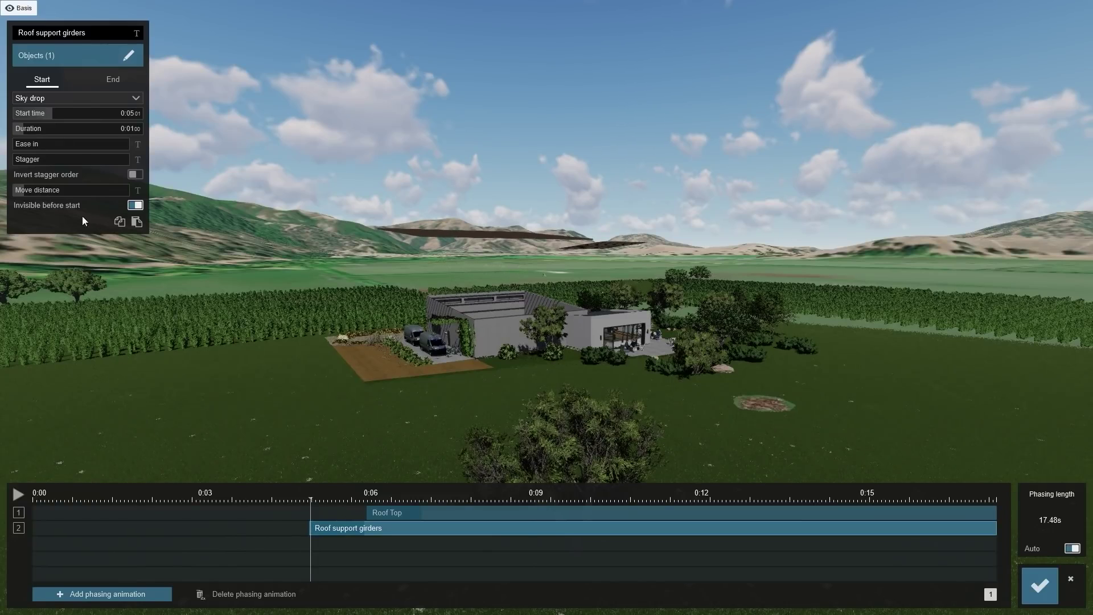
mouse_move(31, 190)
mouse_move(30, 188)
left_mouse_down()
mouse_move(12, 200)
mouse_move(26, 201)
left_mouse_up()
- Add a third phasing animation named Walls and start it at about 4 seconds
left_click(132, 595)
left_click_drag(101, 542, 322, 548)
left_click(108, 37)
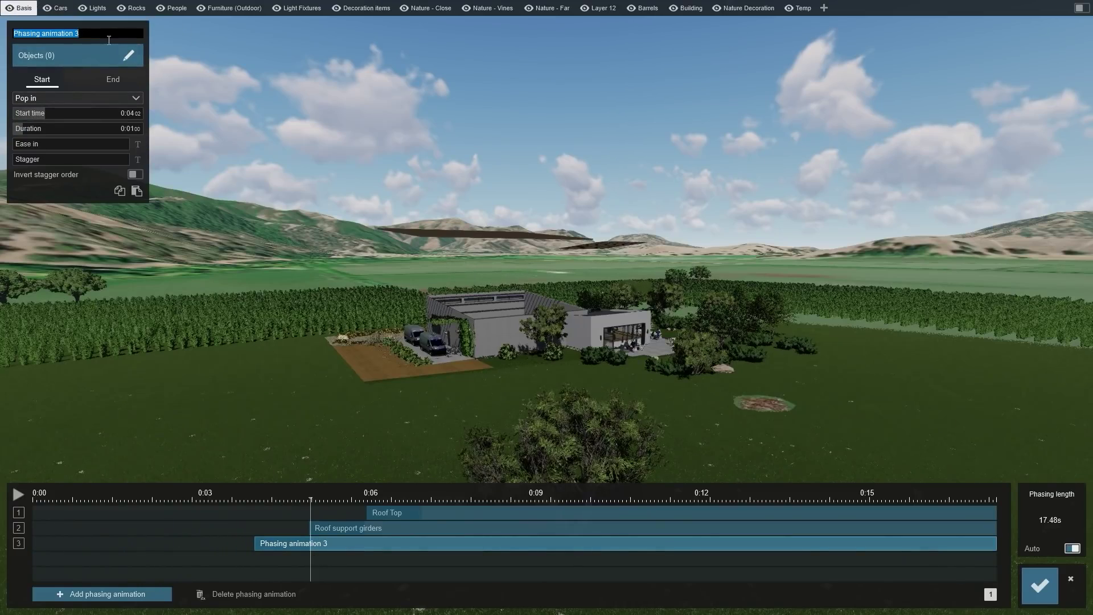
- Assign the three exterior wall models around the building to the Walls animation
left_click(129, 55)
left_click(490, 335)
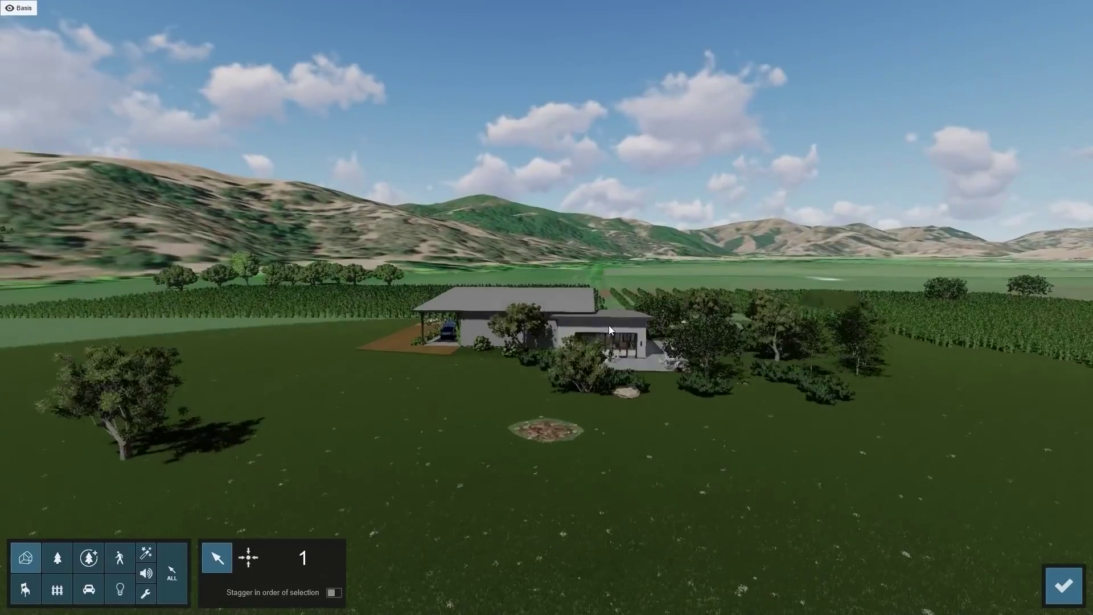
left_click(674, 353)
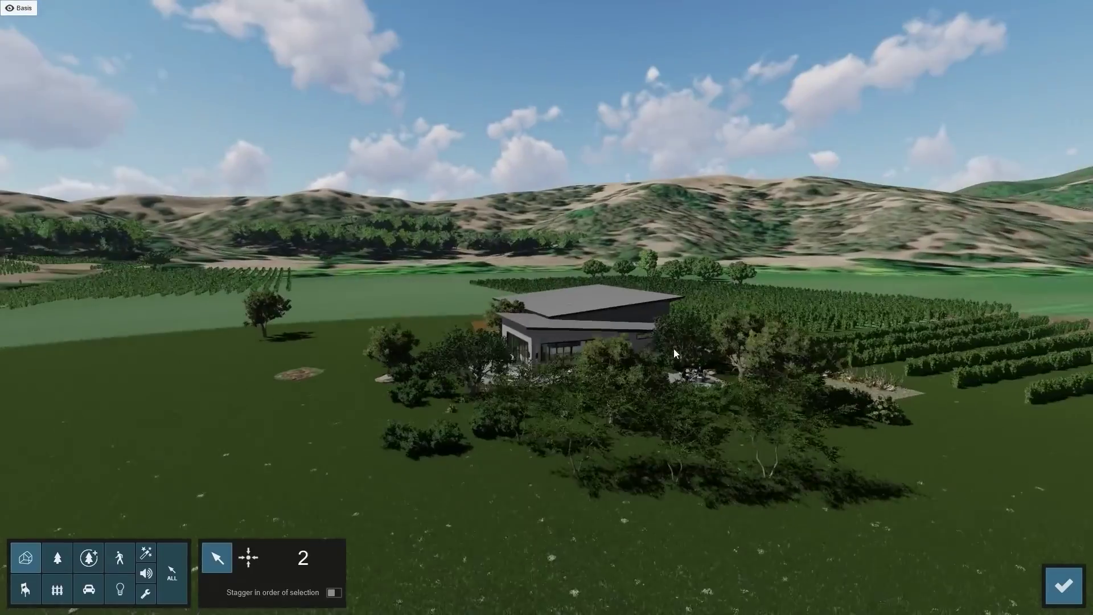
left_click(641, 312)
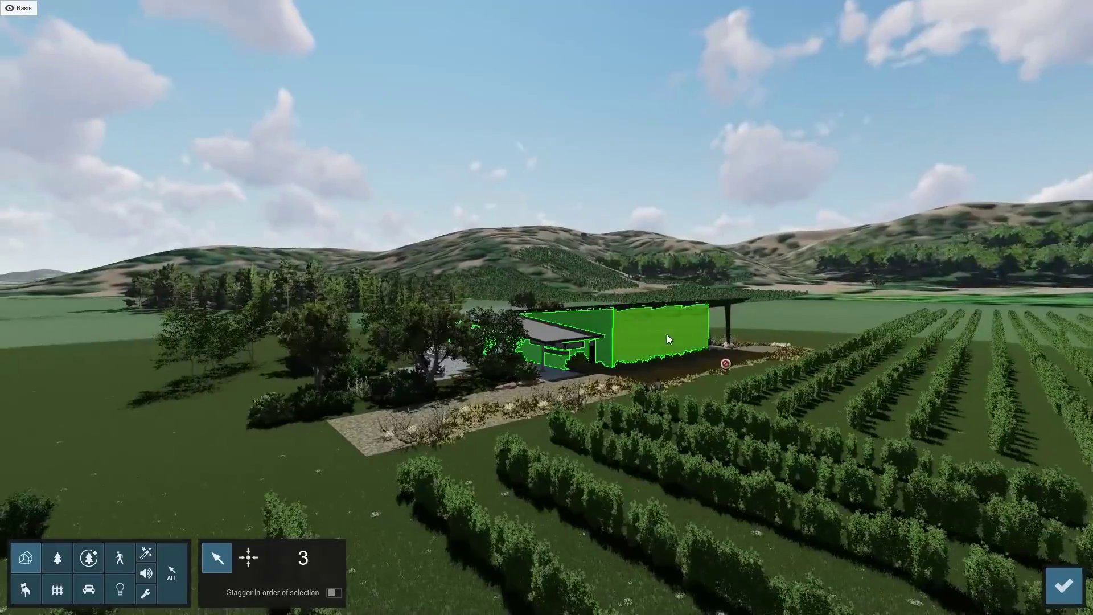
left_click(1064, 586)
- Give Walls the Ground rise start effect with Stagger at its maximum
left_click(45, 98)
left_click(52, 155)
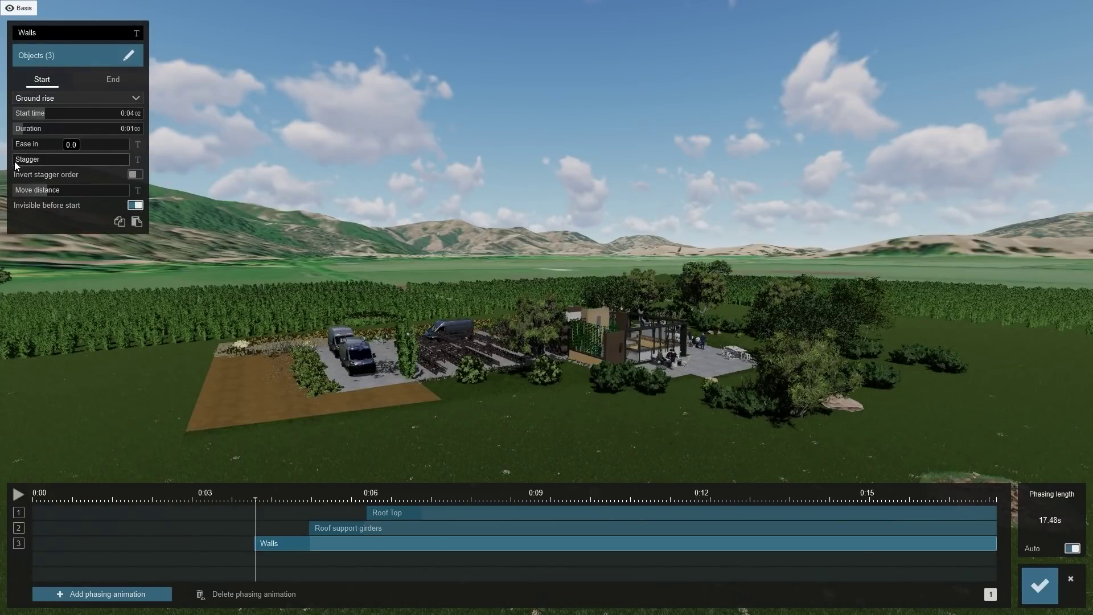
left_click_drag(14, 162, 130, 163)
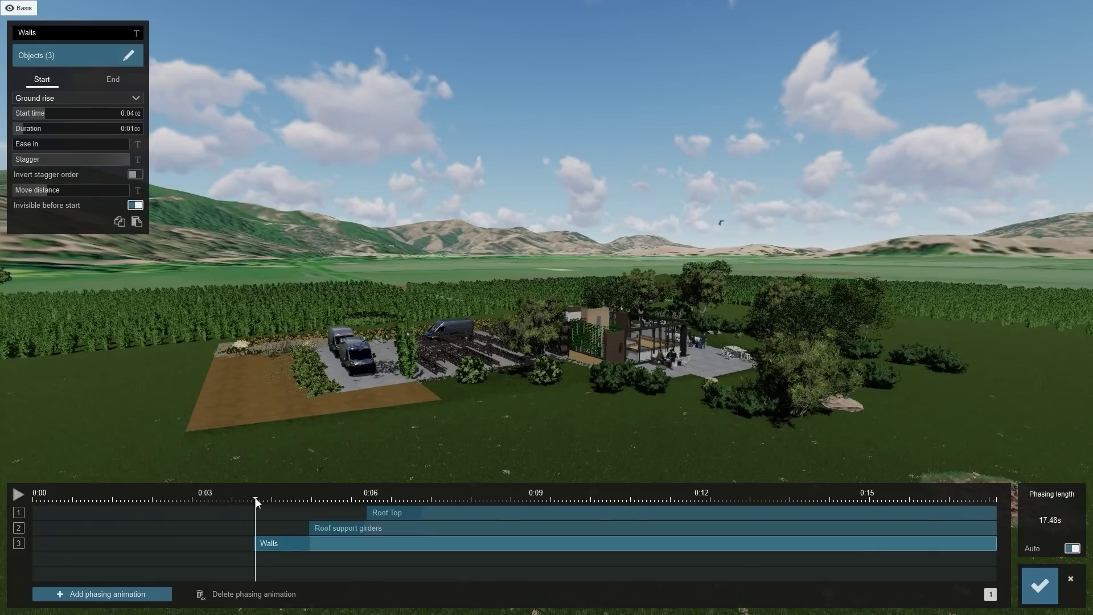
- Invert the stagger order of Walls and retime it to start at about 3 seconds with a duration of about 2 seconds
left_click_drag(269, 501, 310, 520)
left_click(135, 174)
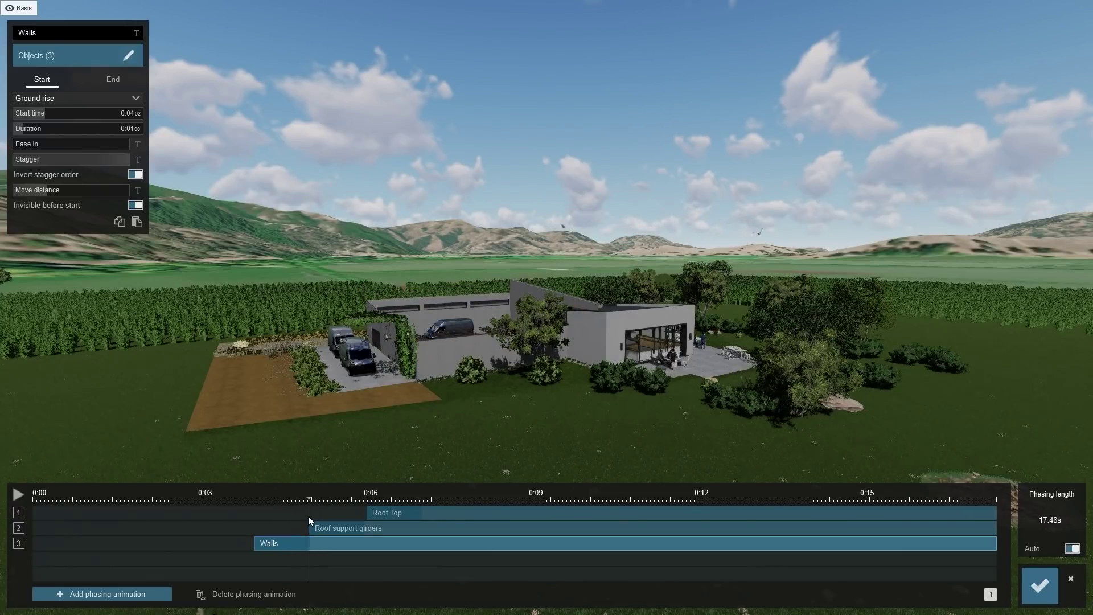
left_click_drag(23, 128, 33, 131)
left_click_drag(342, 542, 290, 541)
- Add a fourth phasing animation named Smaller items
left_click(78, 594)
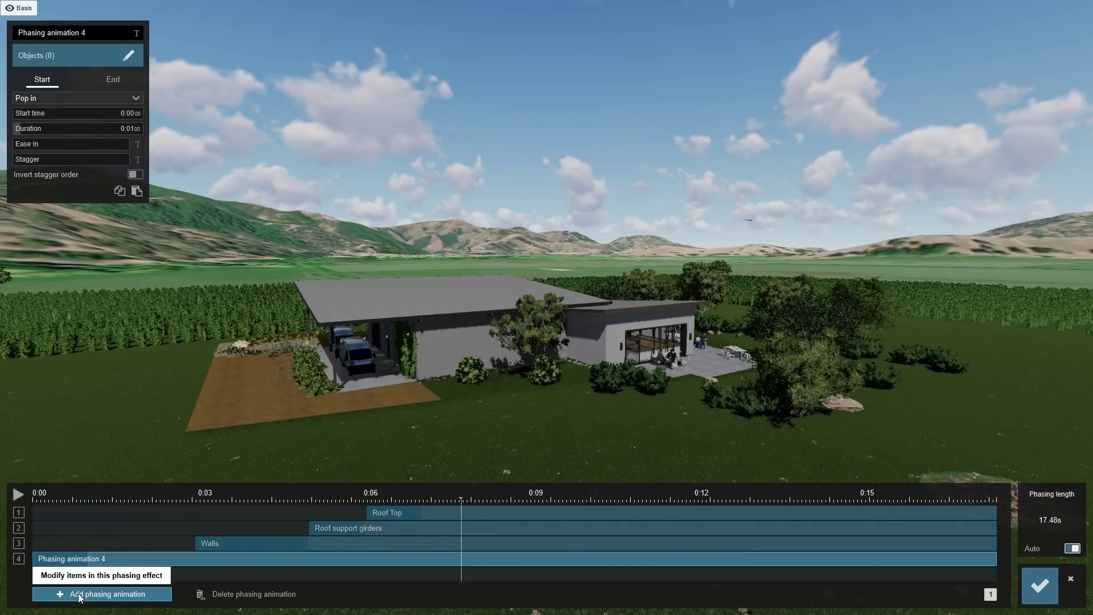
left_click(107, 35)
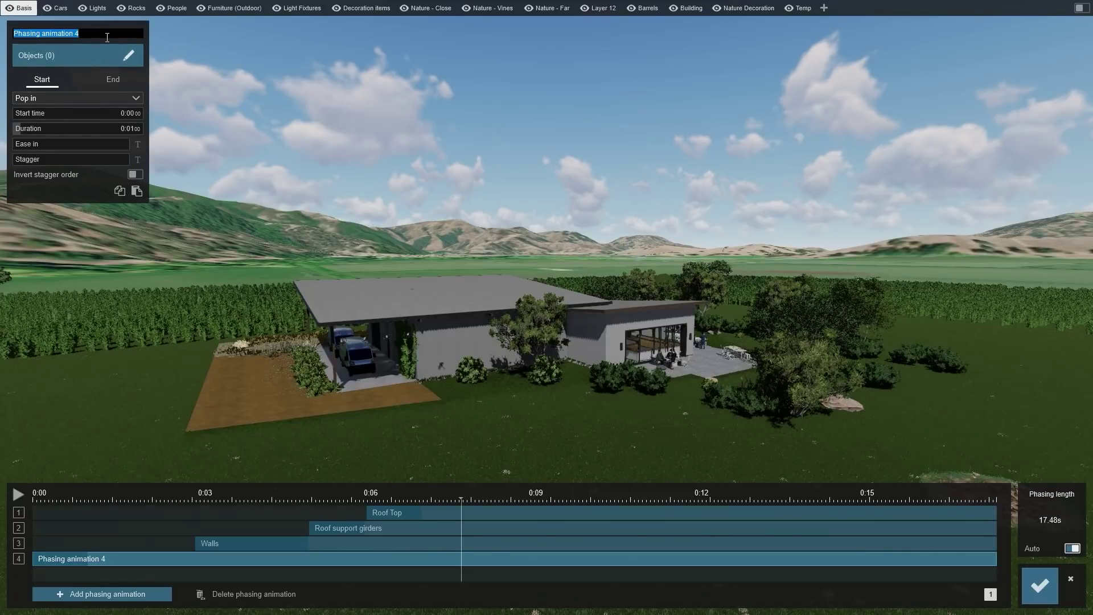
key("Return")
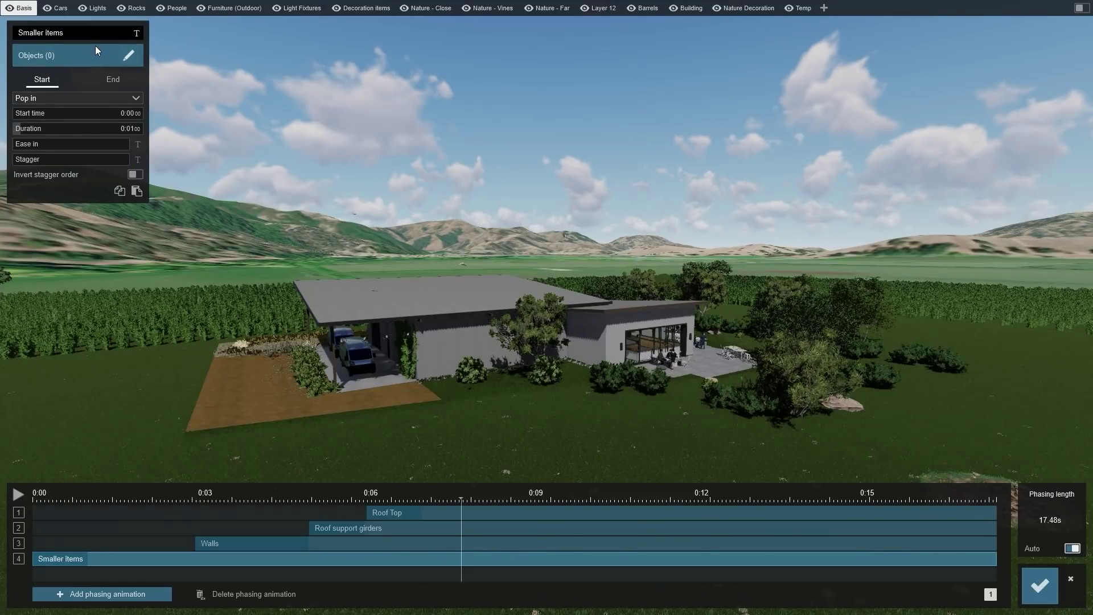
- Assign the remaining shell and interior models, such as the interior walls, counter and interior doors, to Smaller items
left_click(54, 55)
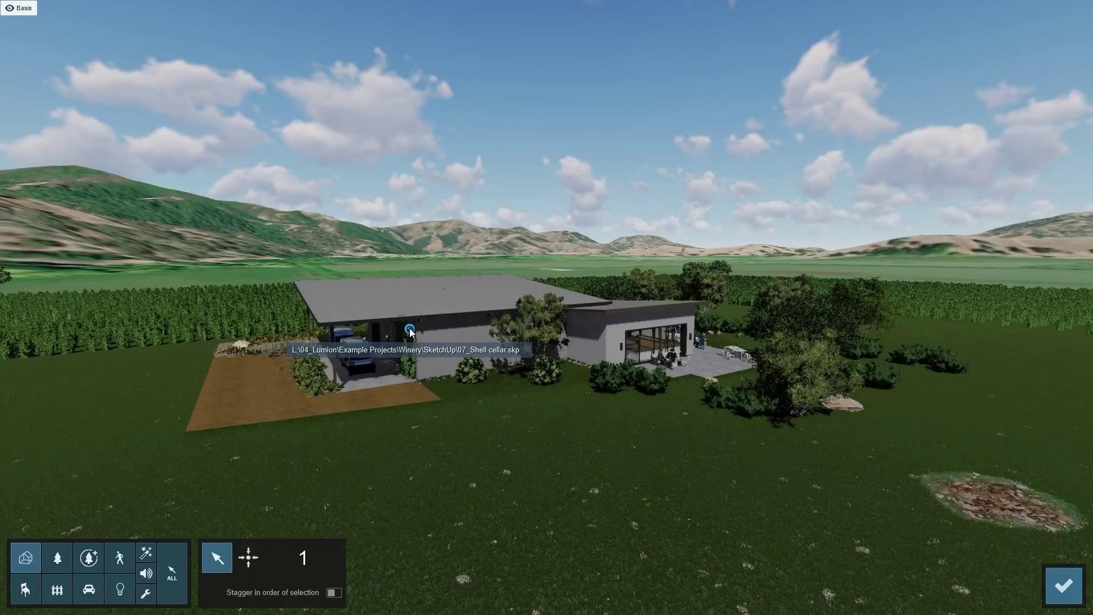
left_click(410, 331)
left_click(411, 335)
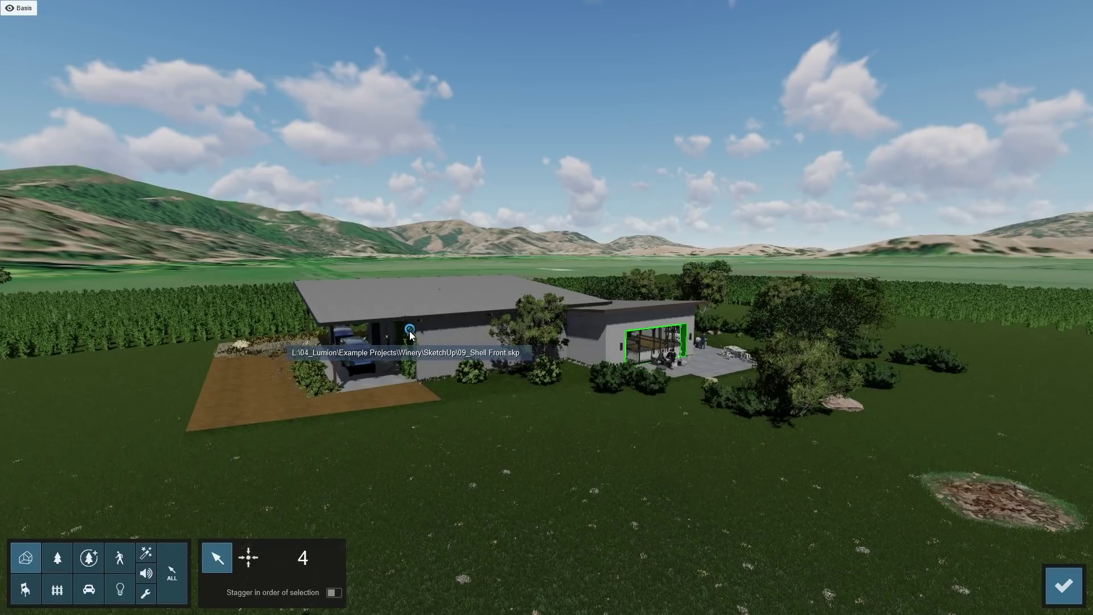
left_click(410, 333)
left_click(410, 333)
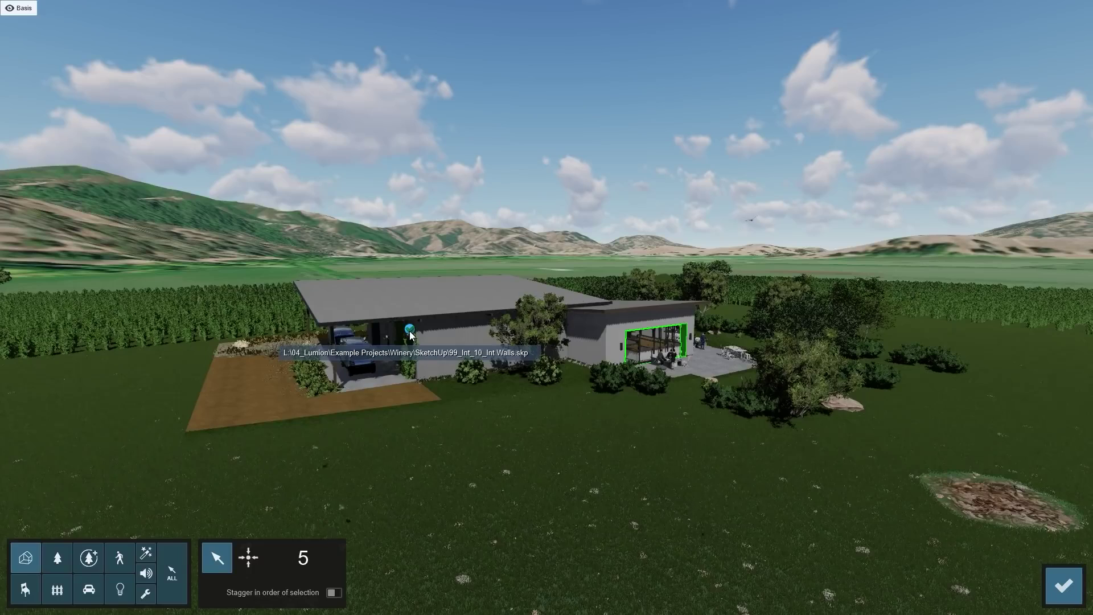
left_click(410, 333)
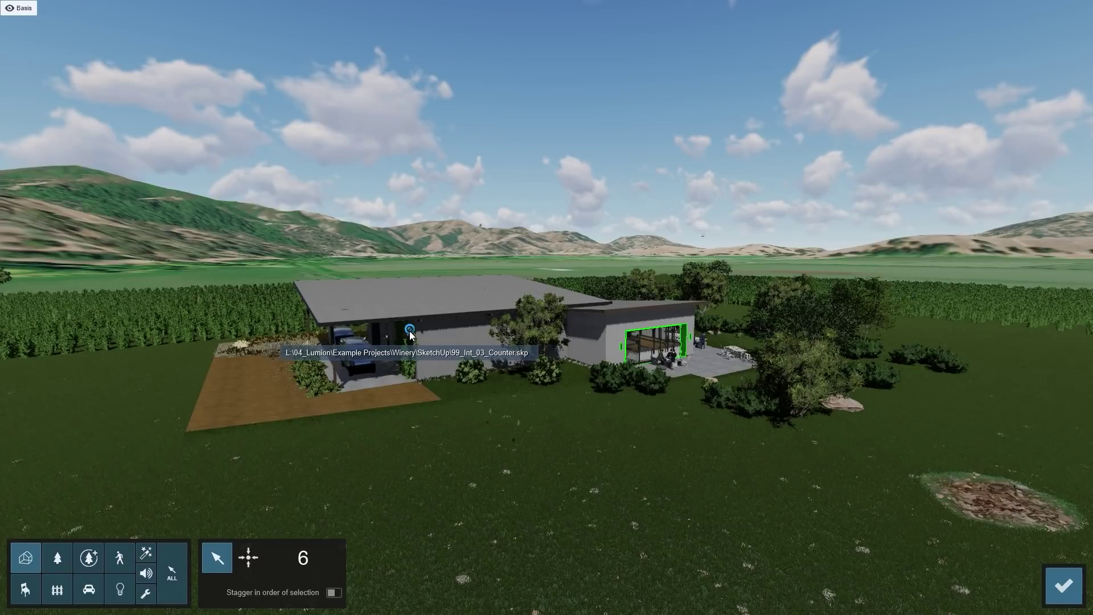
left_click(410, 333)
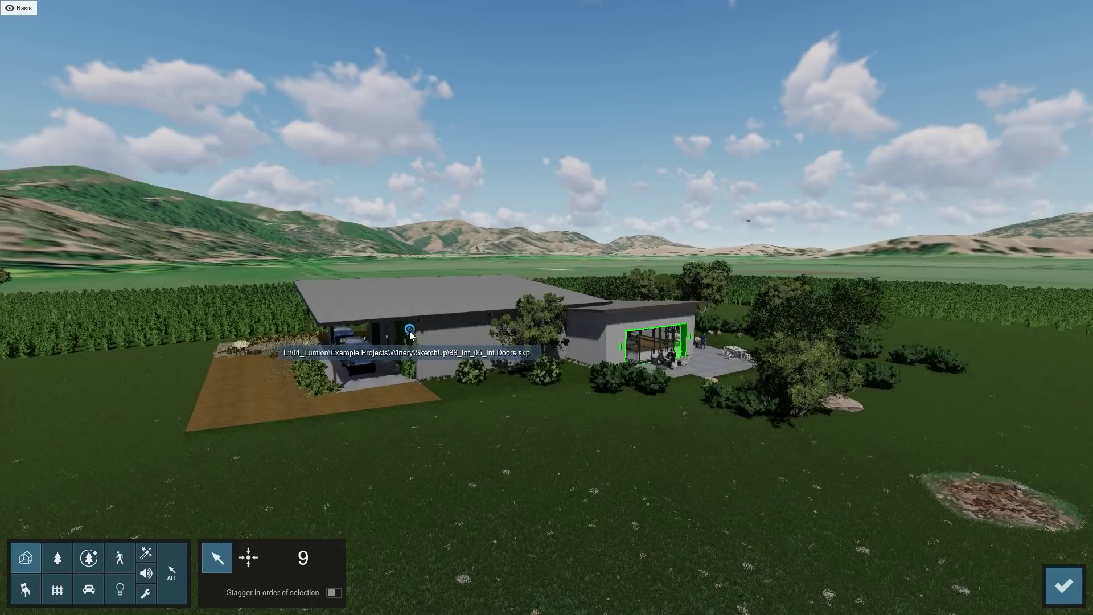
left_click(410, 333)
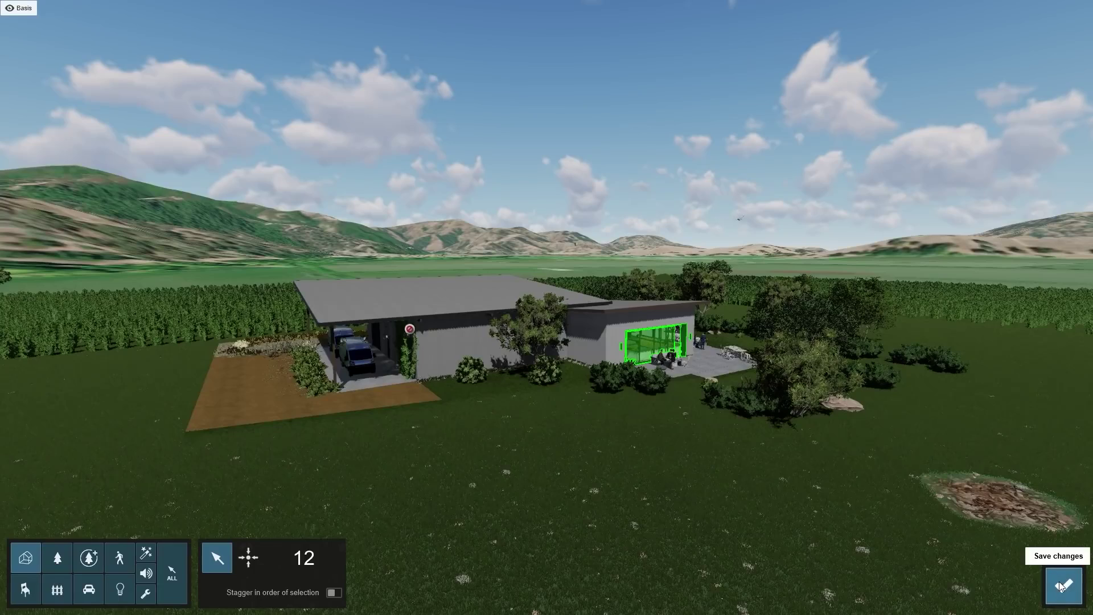
left_click(1063, 601)
- Give Smaller items the Implode start effect with full stagger, starting at about 0.9 seconds and lasting about 2 seconds, and preview the phasing
left_click_drag(179, 566, 142, 561)
left_click(52, 98)
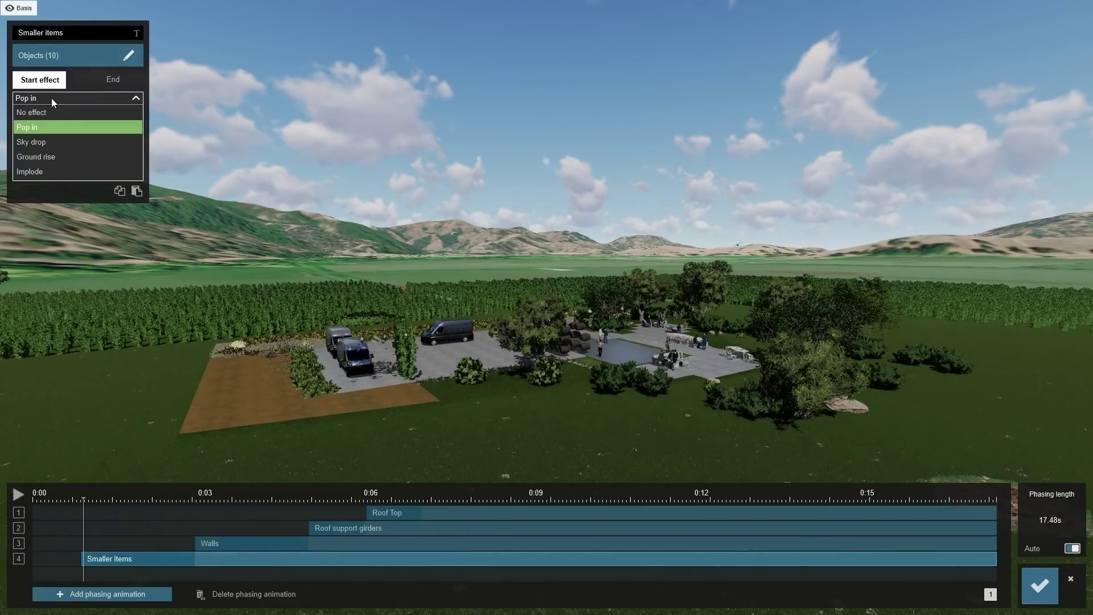
left_click(47, 169)
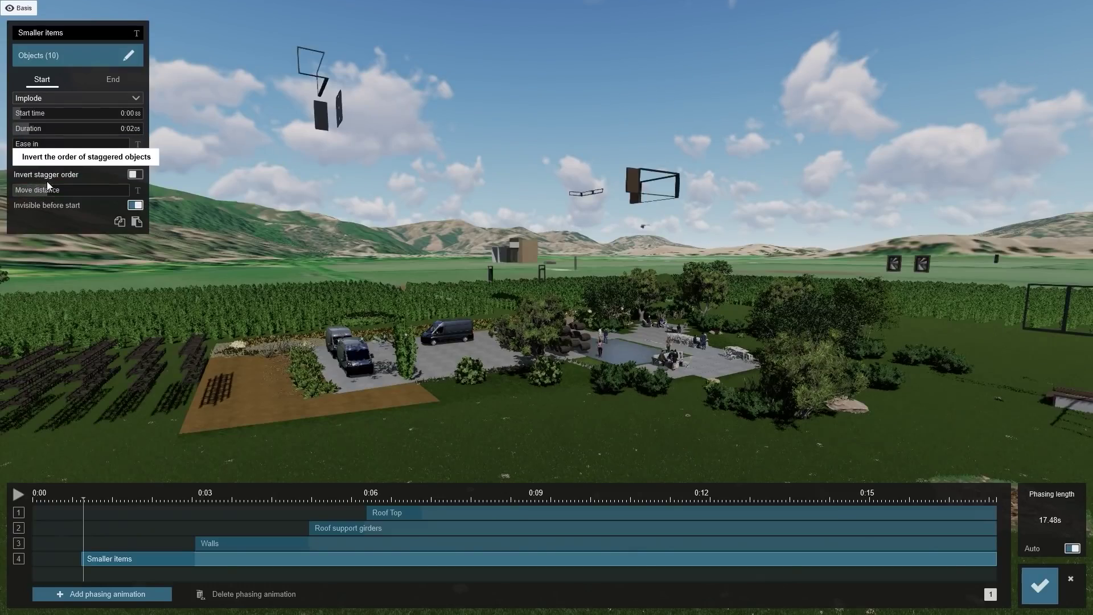
left_click_drag(50, 191, 90, 164)
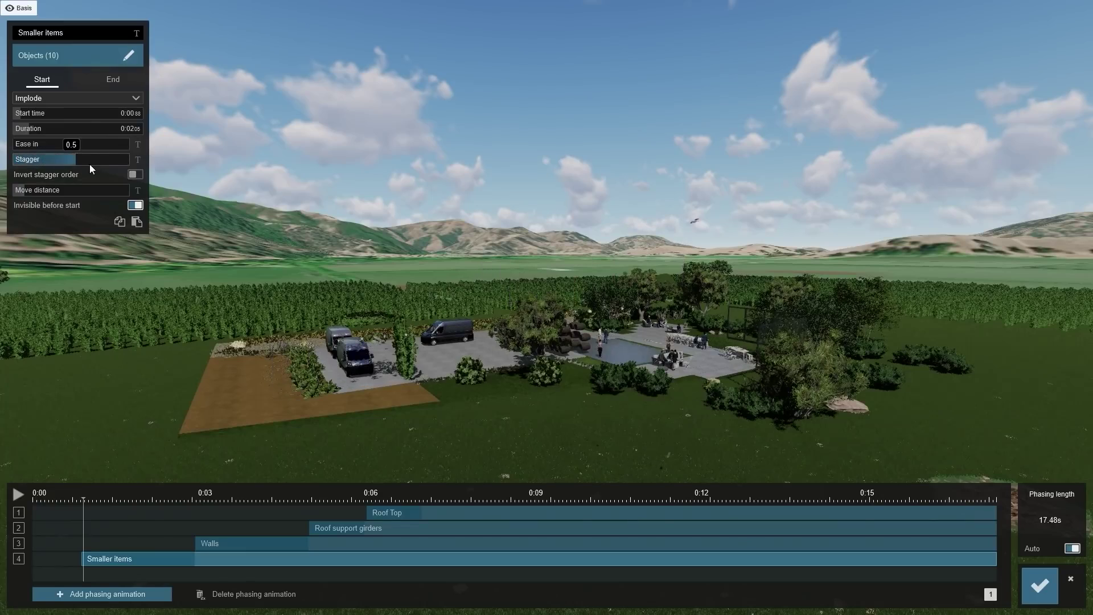
left_click(22, 494)
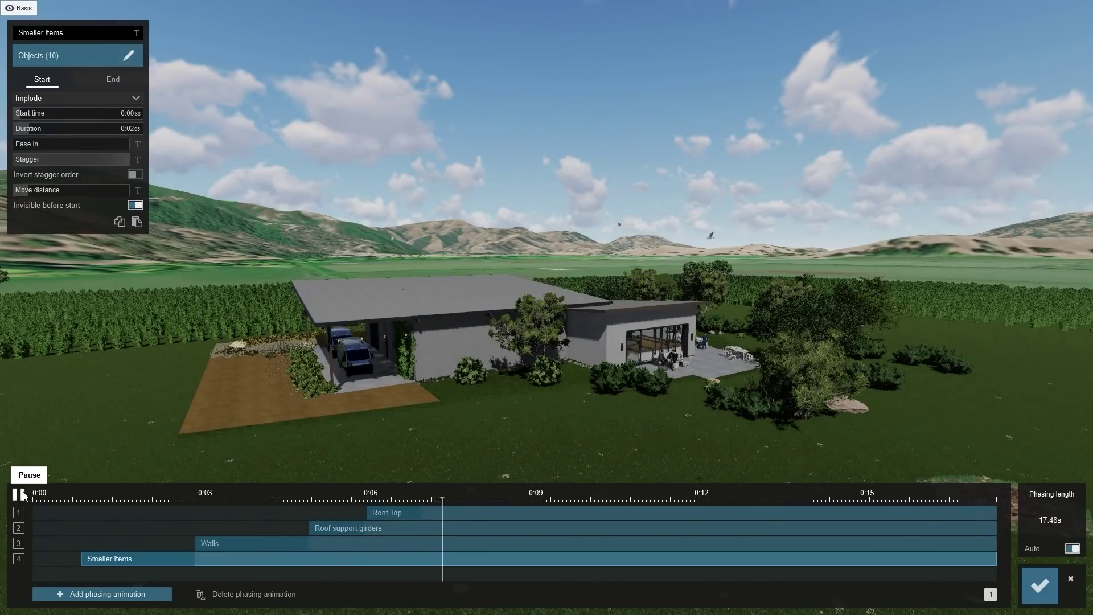
- Set Ease in to 1.0 for Roof Top, Roof support girders, Walls and Smaller items
left_click(219, 544)
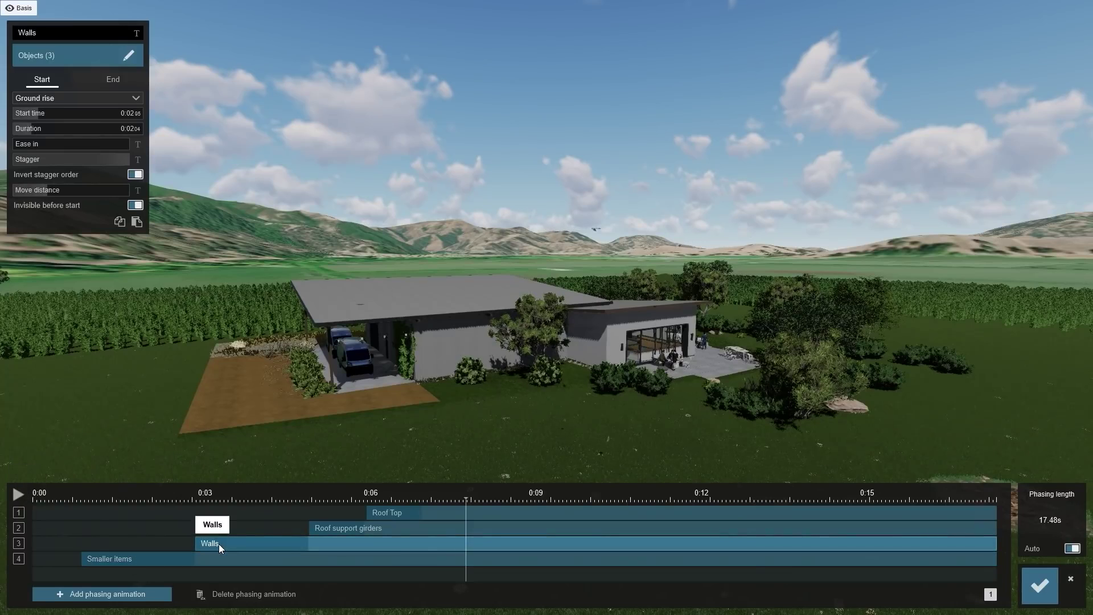
left_click(320, 528)
left_click(406, 511)
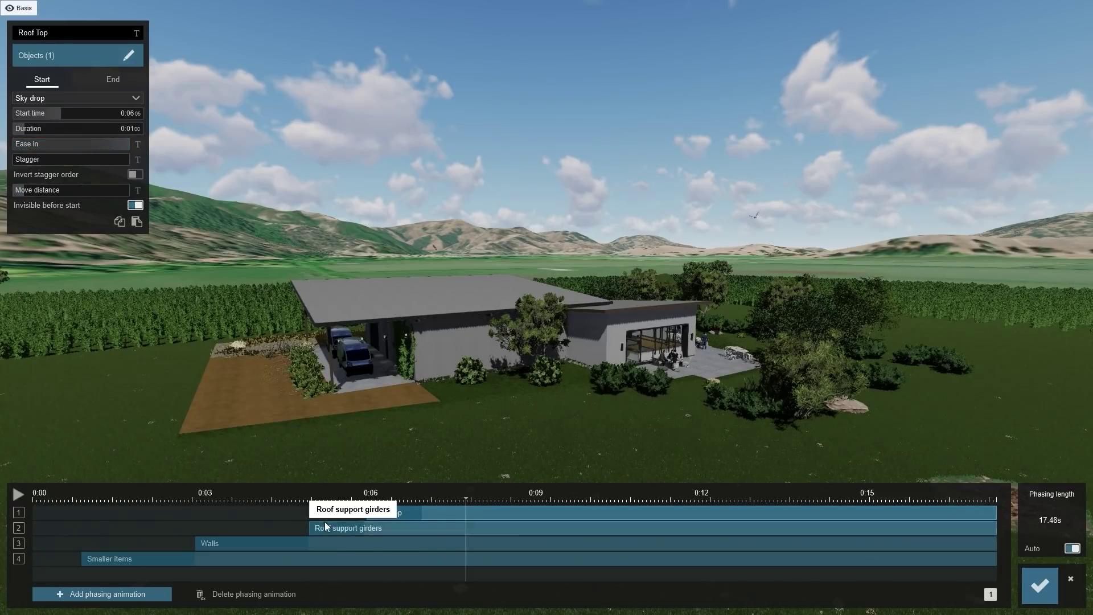
left_click(345, 528)
left_click(222, 544)
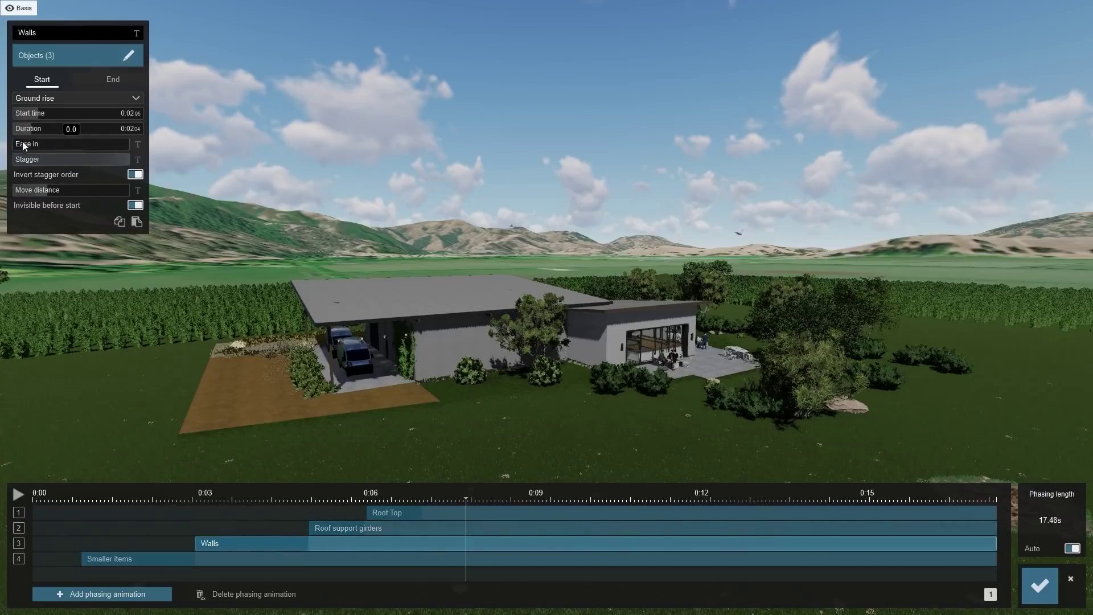
left_click(209, 555)
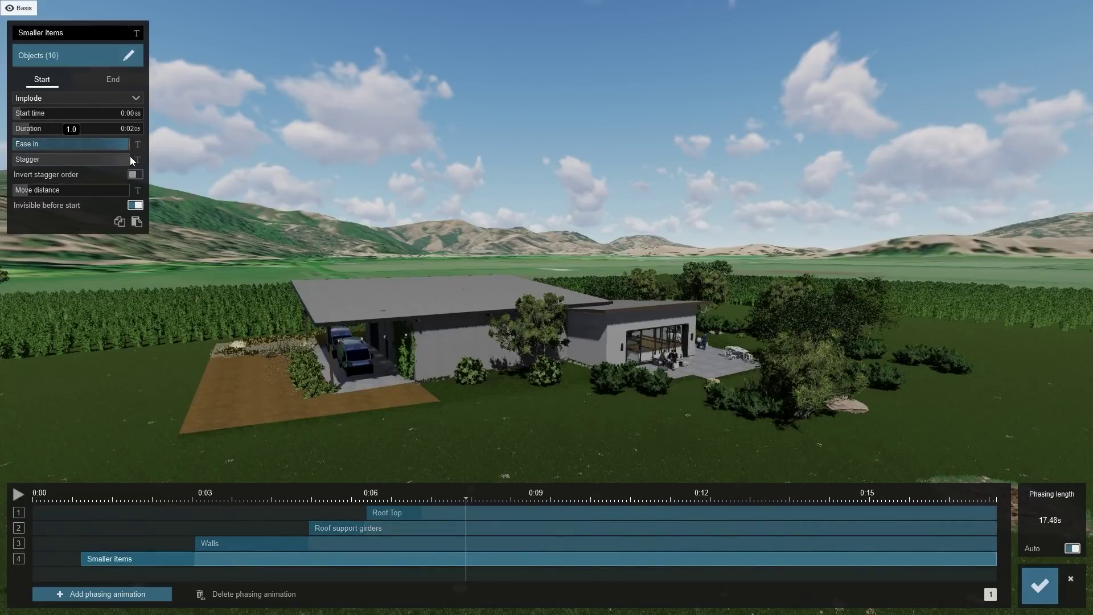